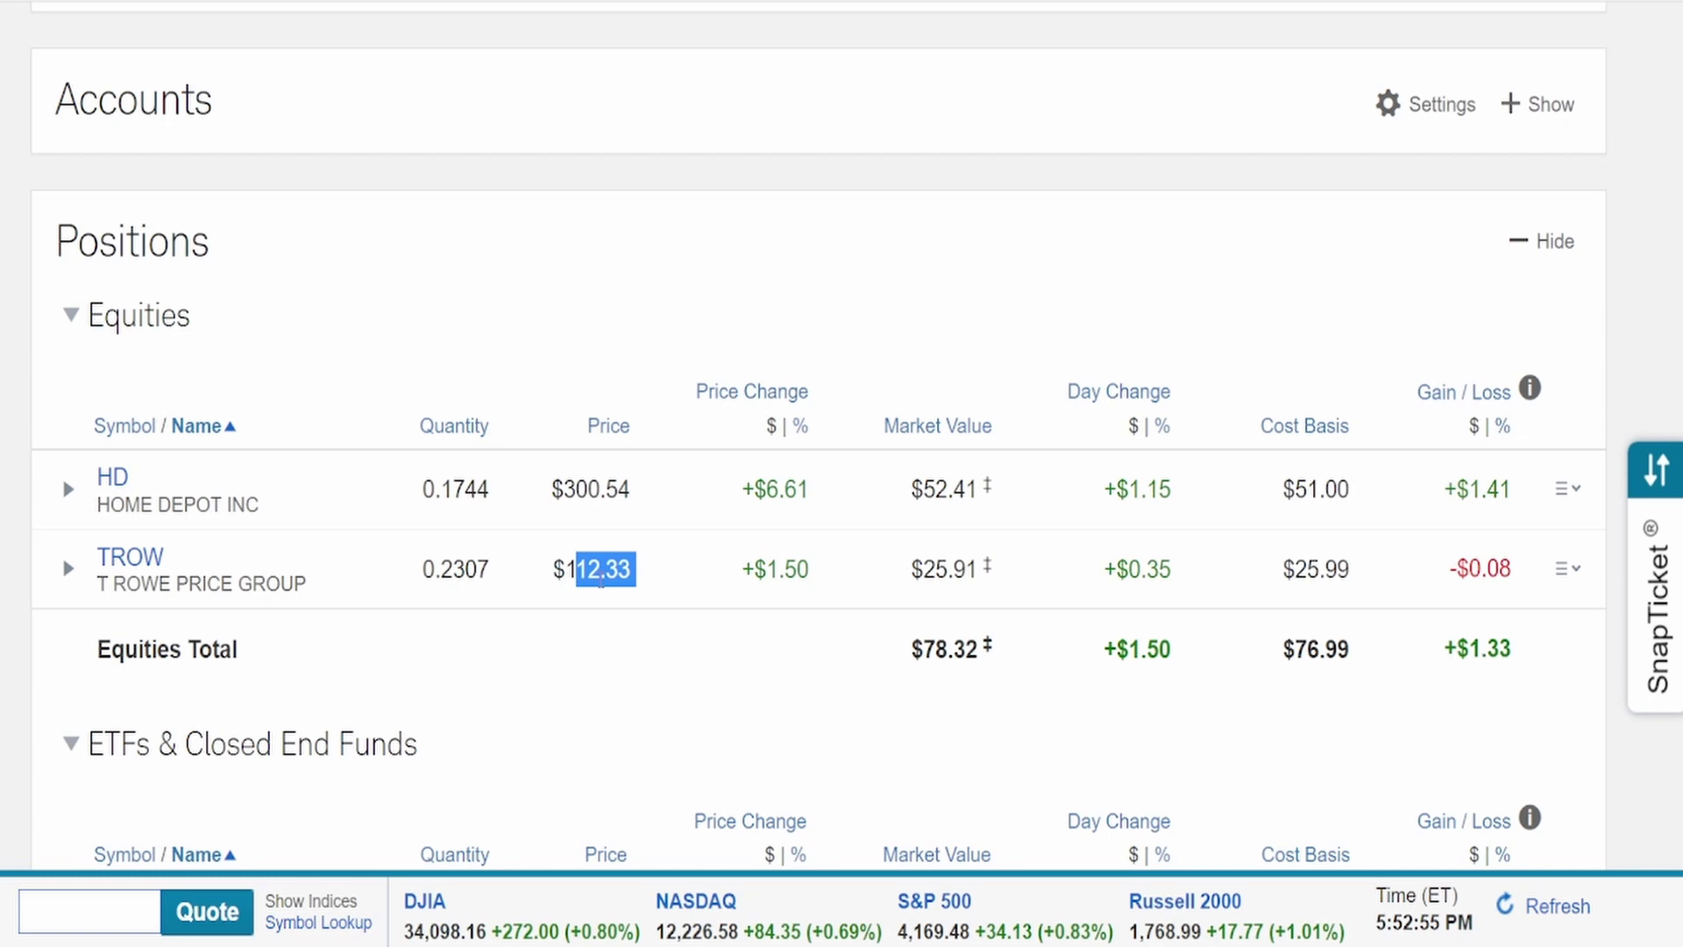
Review TROW's gain/loss and the HD share price in the equity positions
{"action": "left_click_drag", "start_coordinate": [1475, 571], "coordinate": [1517, 571]}
{"action": "left_click", "coordinate": [1494, 566]}
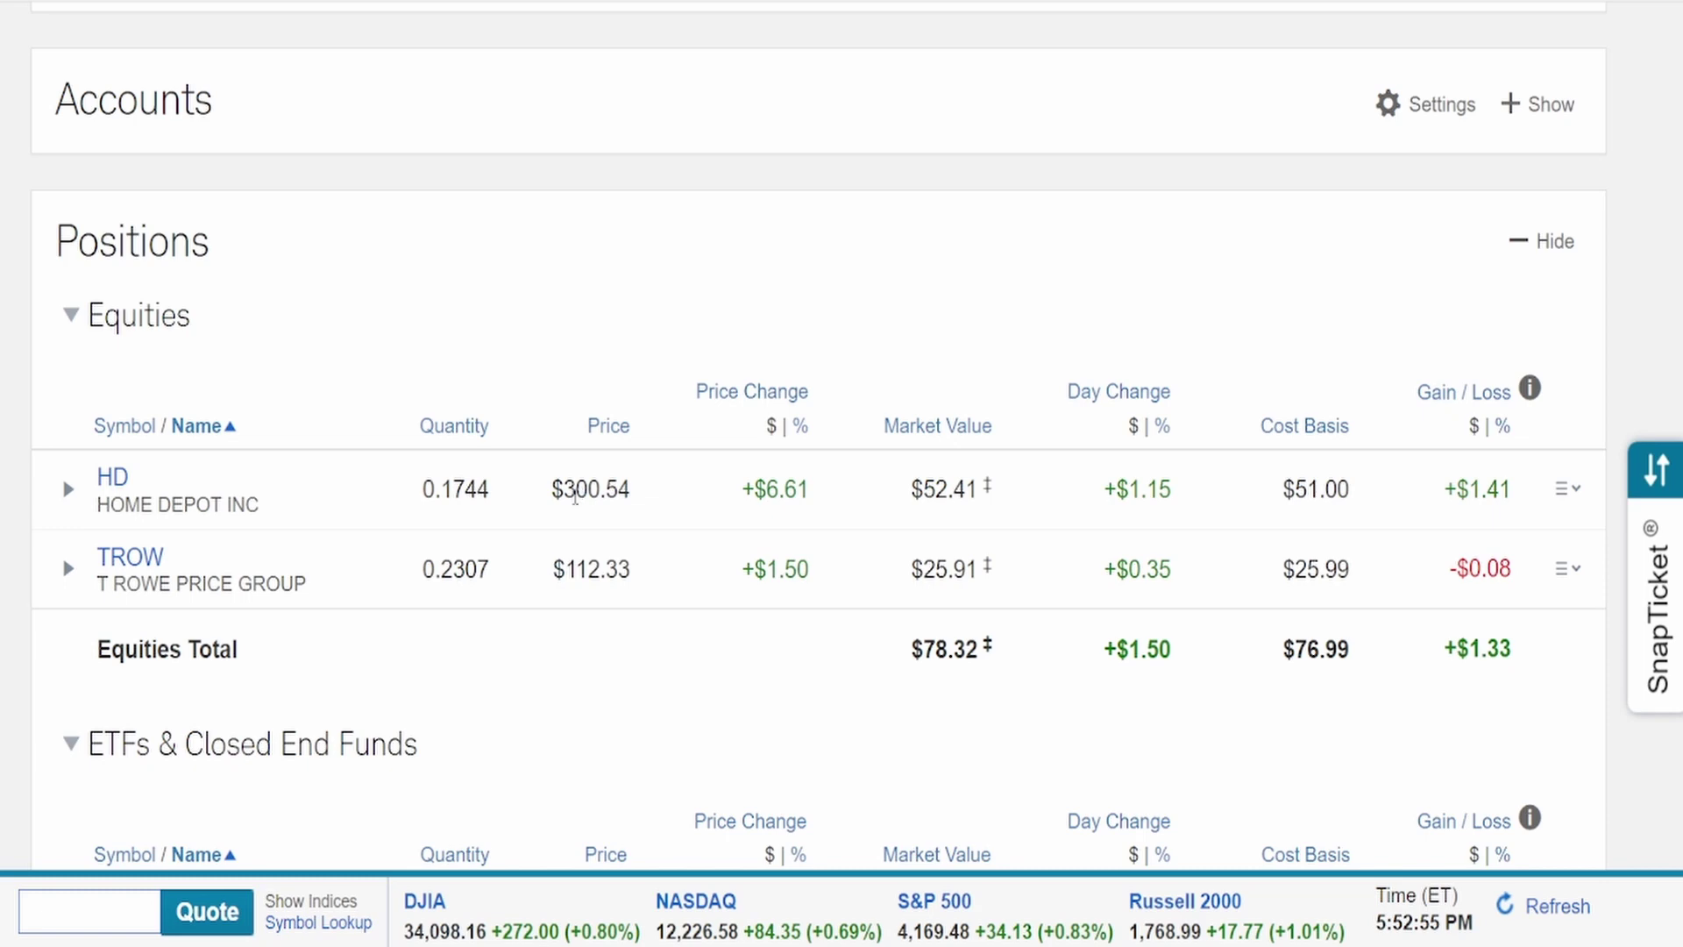
{"action": "left_click_drag", "start_coordinate": [563, 496], "coordinate": [626, 503]}
{"action": "left_click", "coordinate": [584, 488]}
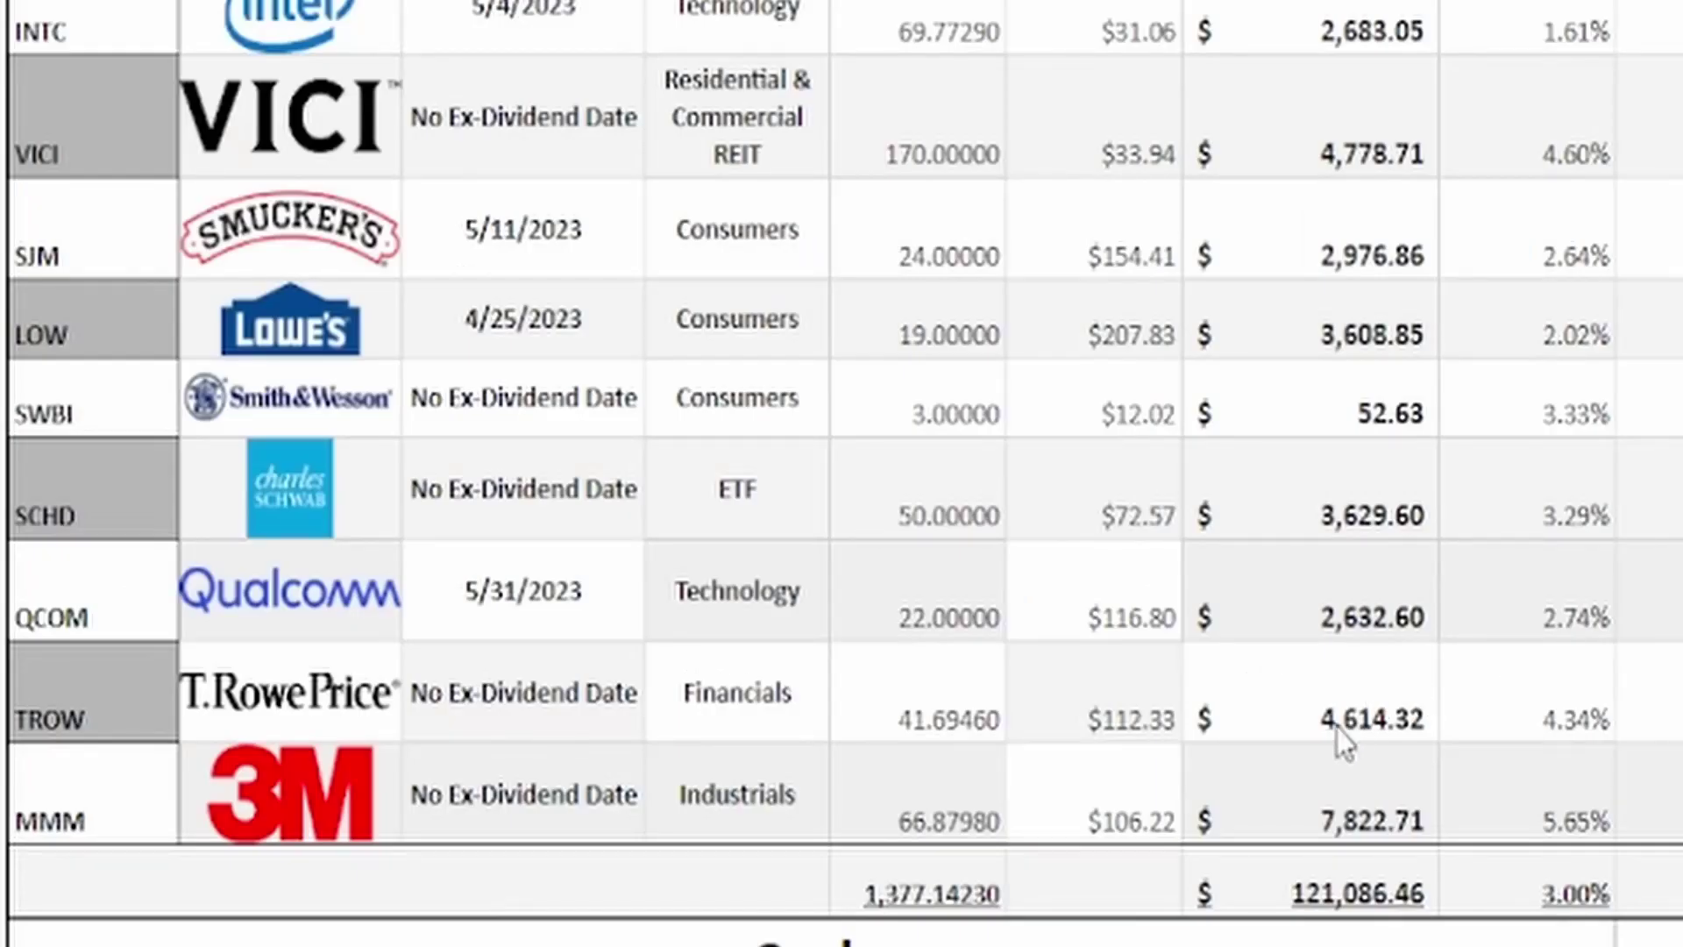
Check TROW's amount invested and number of shares in the portfolio spreadsheet
{"action": "left_click", "coordinate": [1241, 736]}
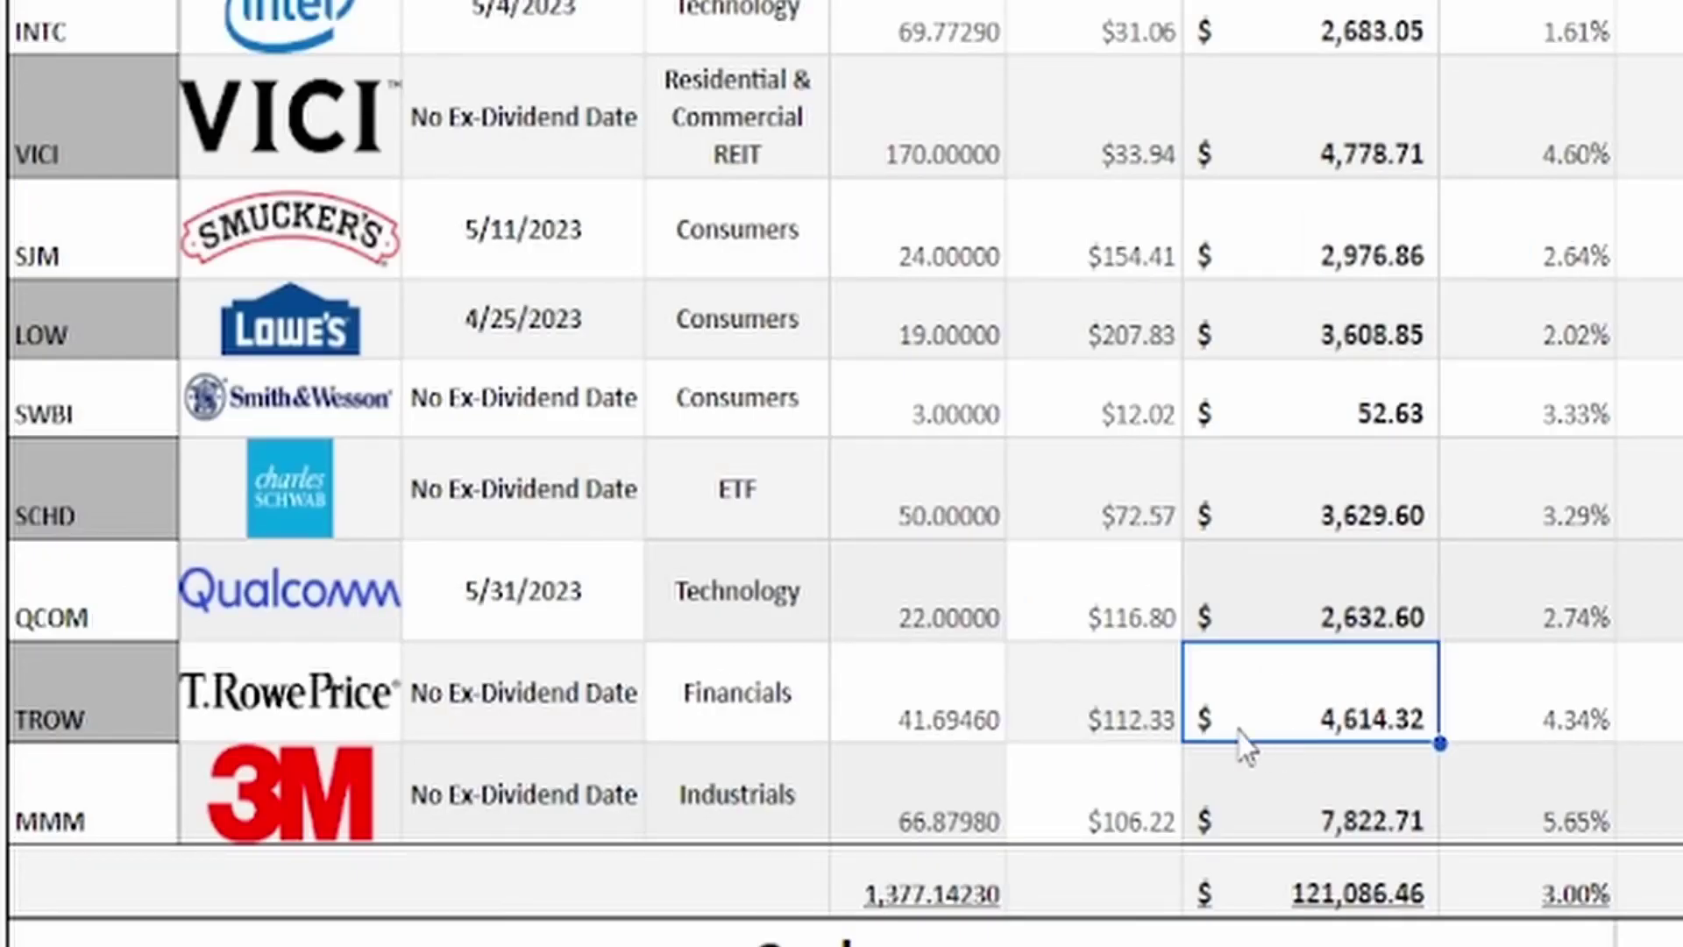
{"action": "left_click", "coordinate": [887, 696]}
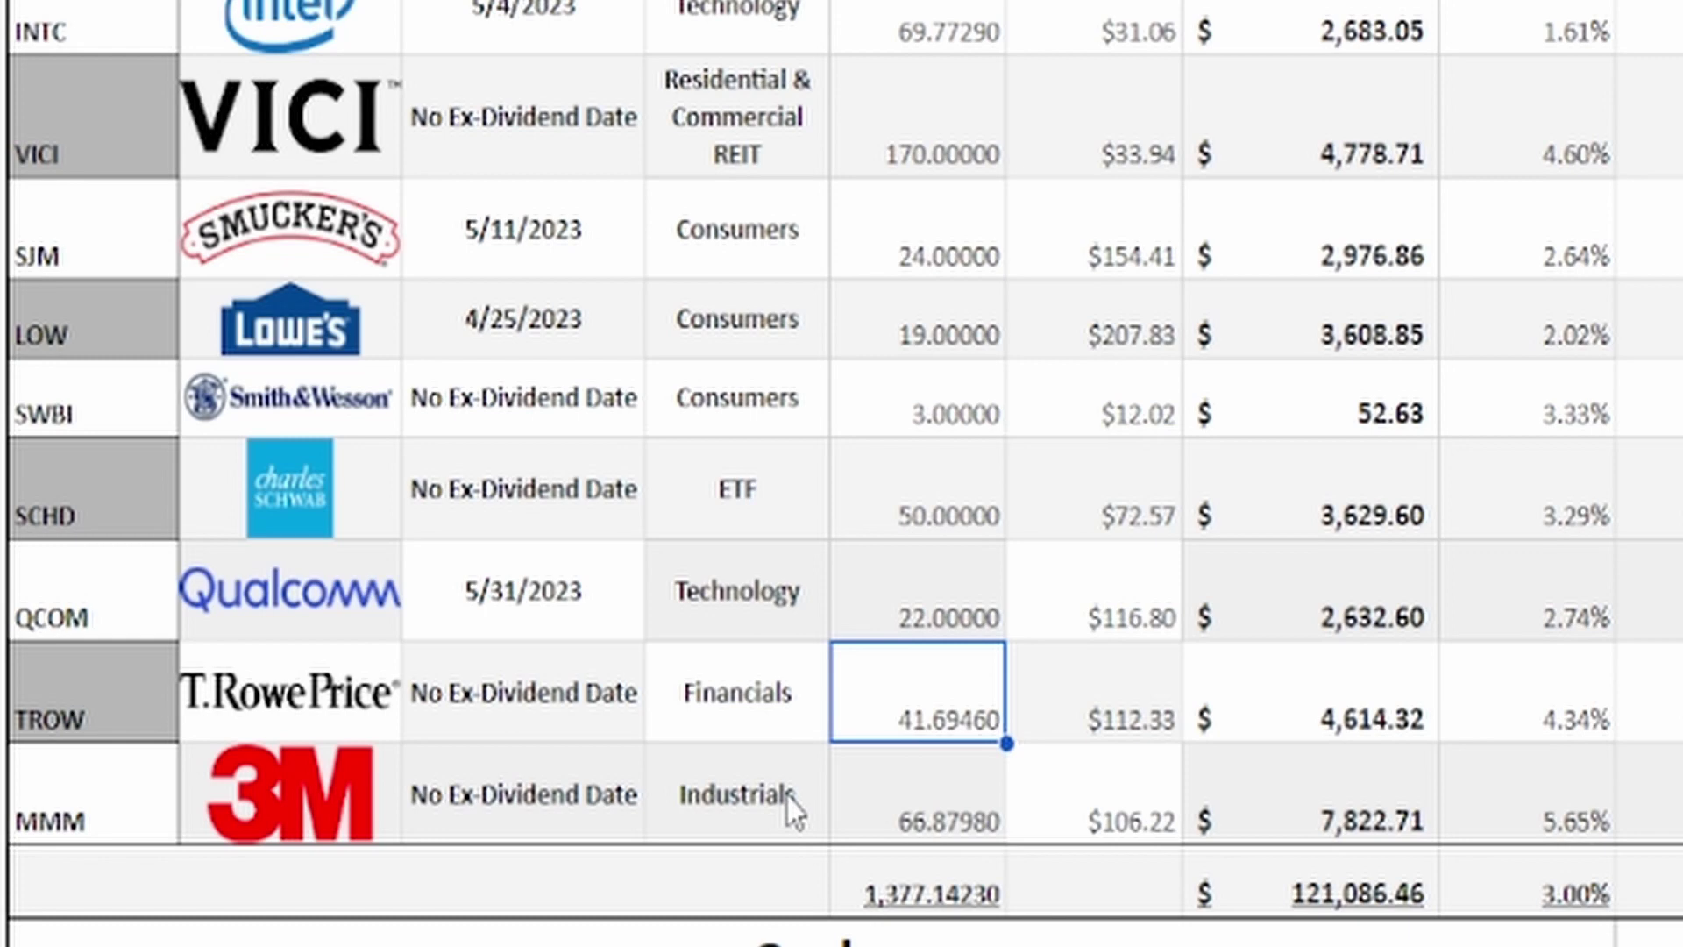
{"action": "left_click", "coordinate": [1367, 728]}
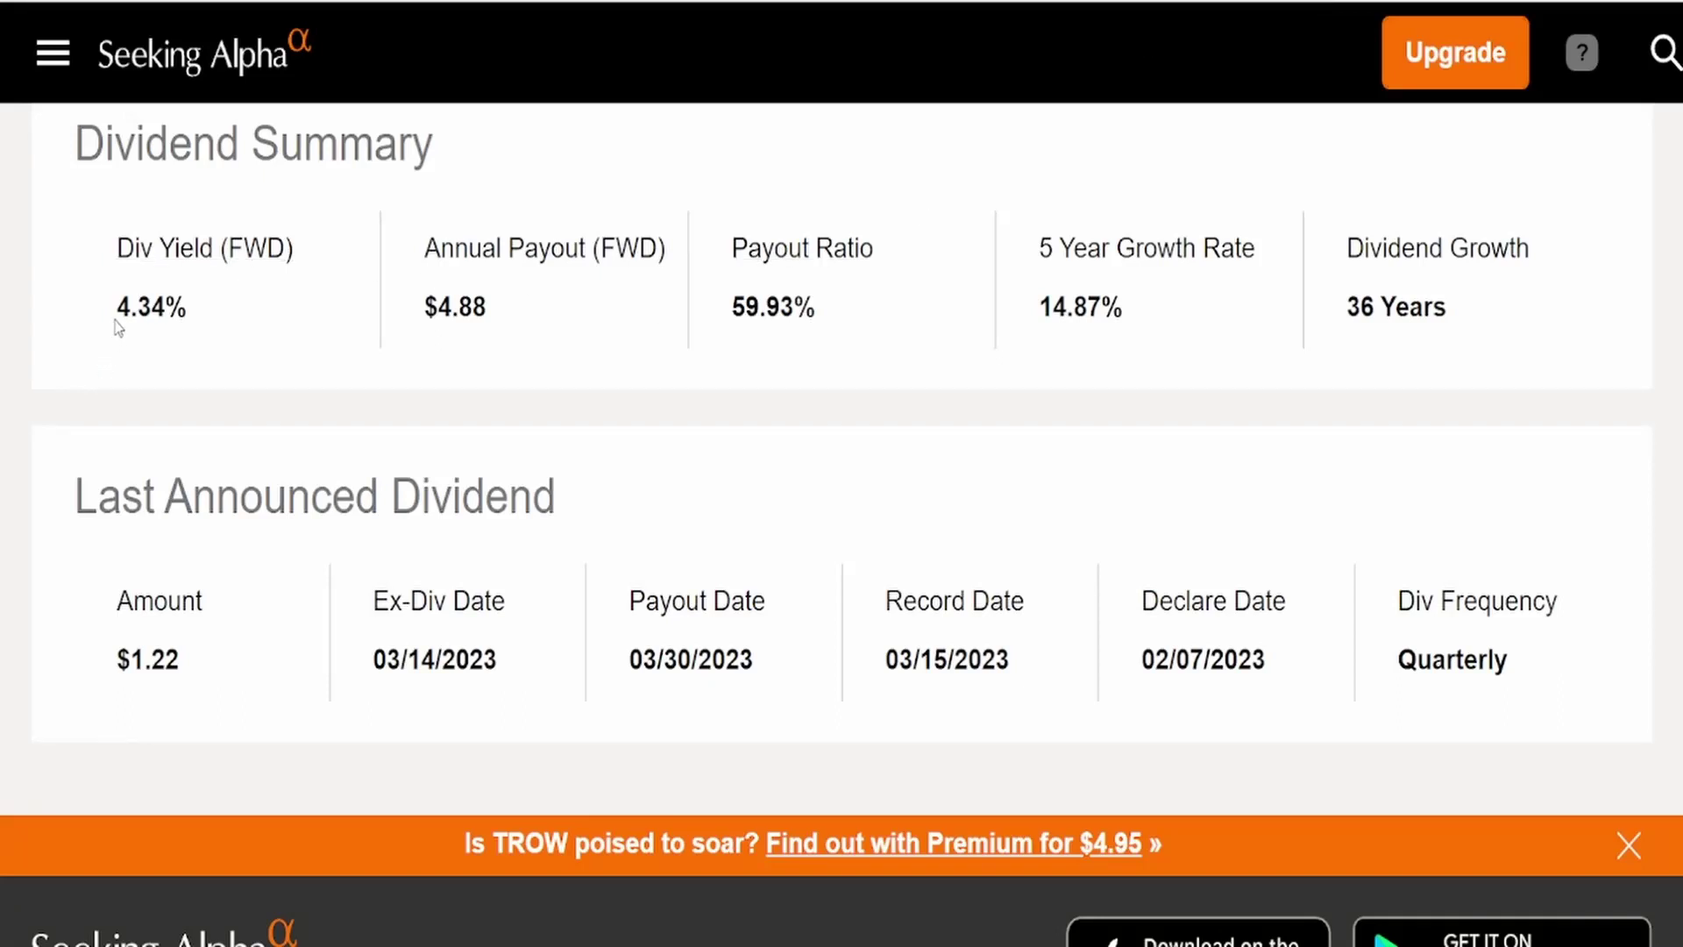
Examine TROW's forward yield, annual payout and 5-year growth rate on Seeking Alpha, and its capital gain/loss in the portfolio spreadsheet
{"action": "left_click_drag", "start_coordinate": [116, 322], "coordinate": [226, 335]}
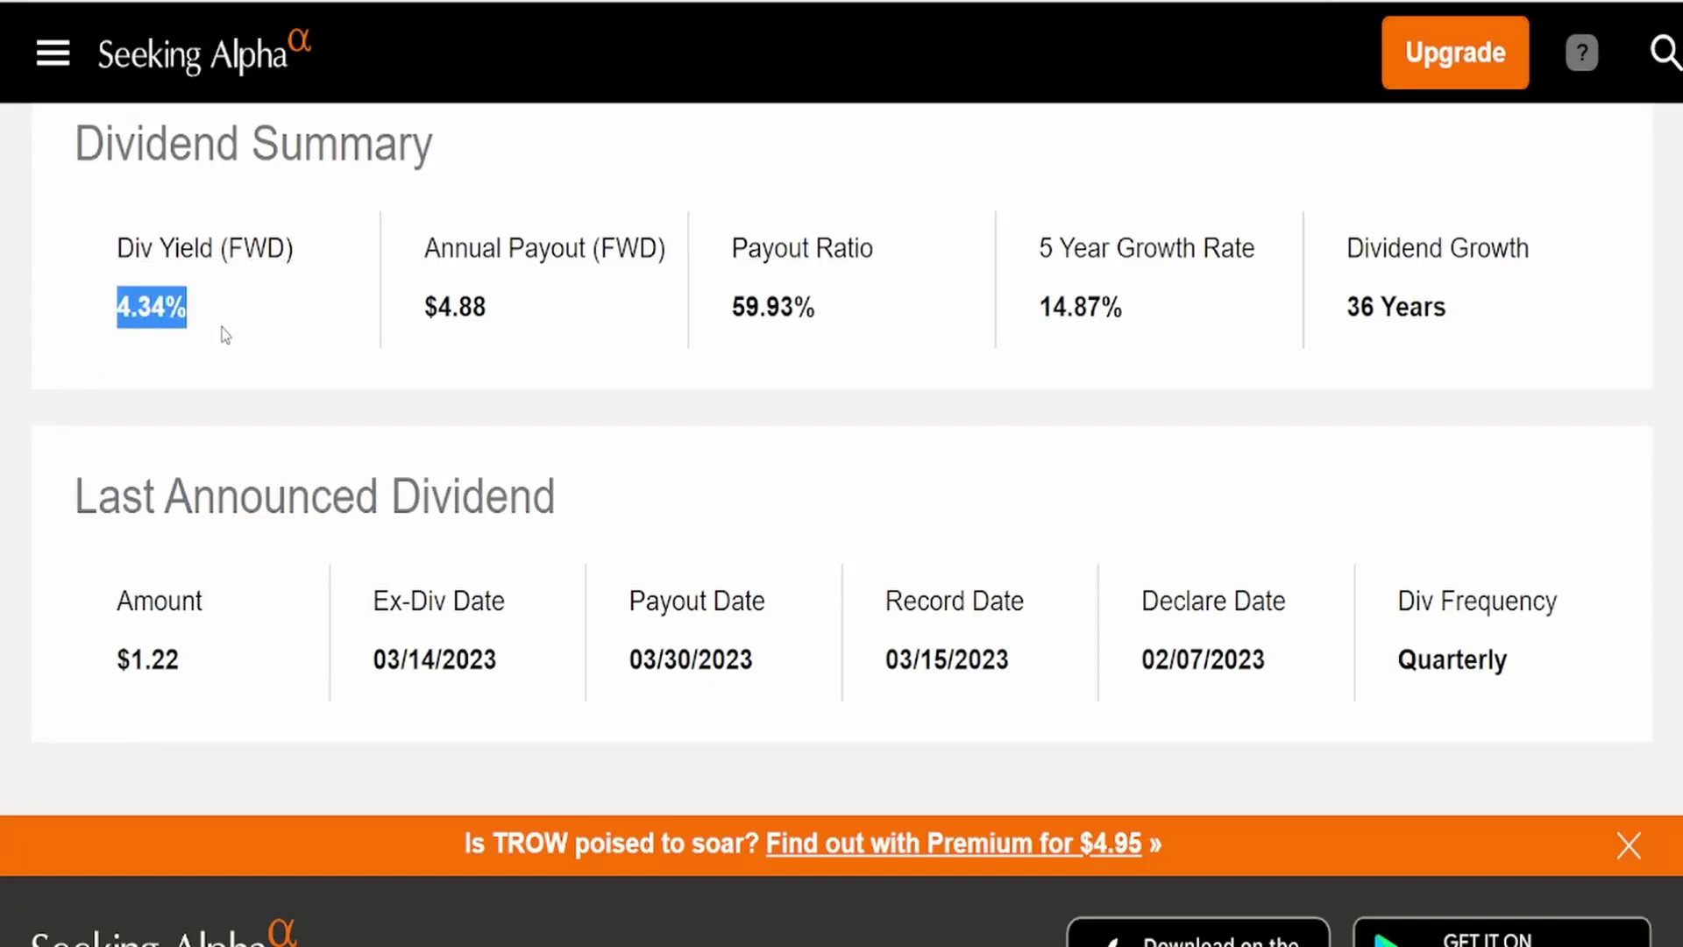
{"action": "left_click", "coordinate": [221, 336]}
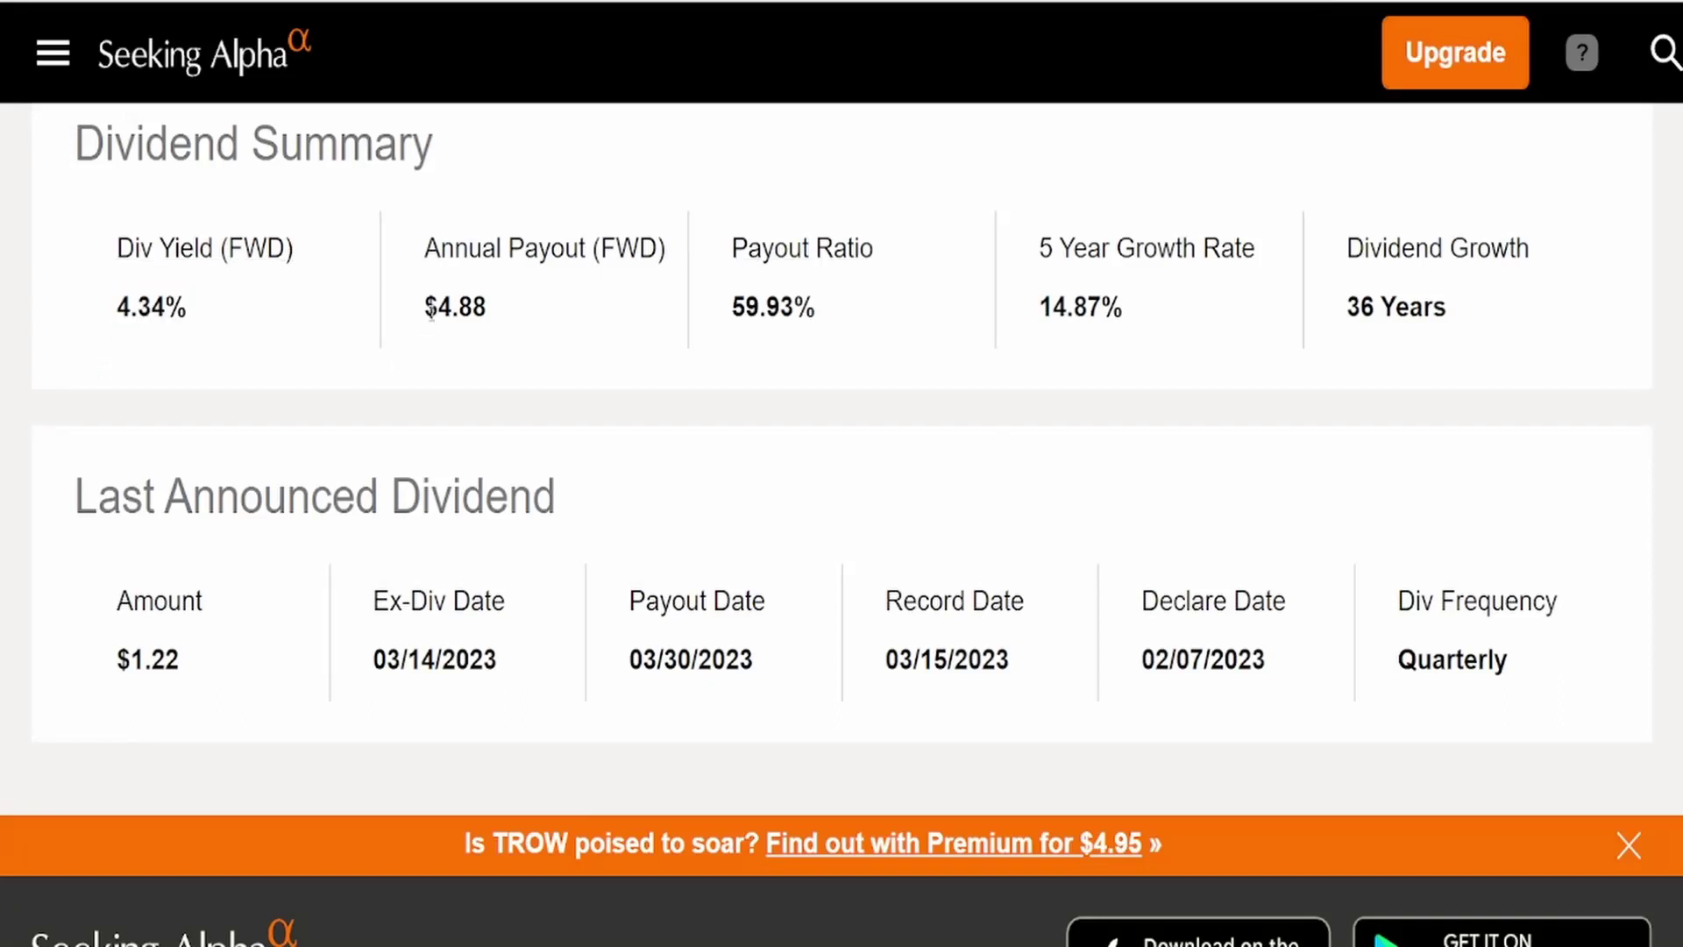
{"action": "left_click_drag", "start_coordinate": [427, 310], "coordinate": [557, 327]}
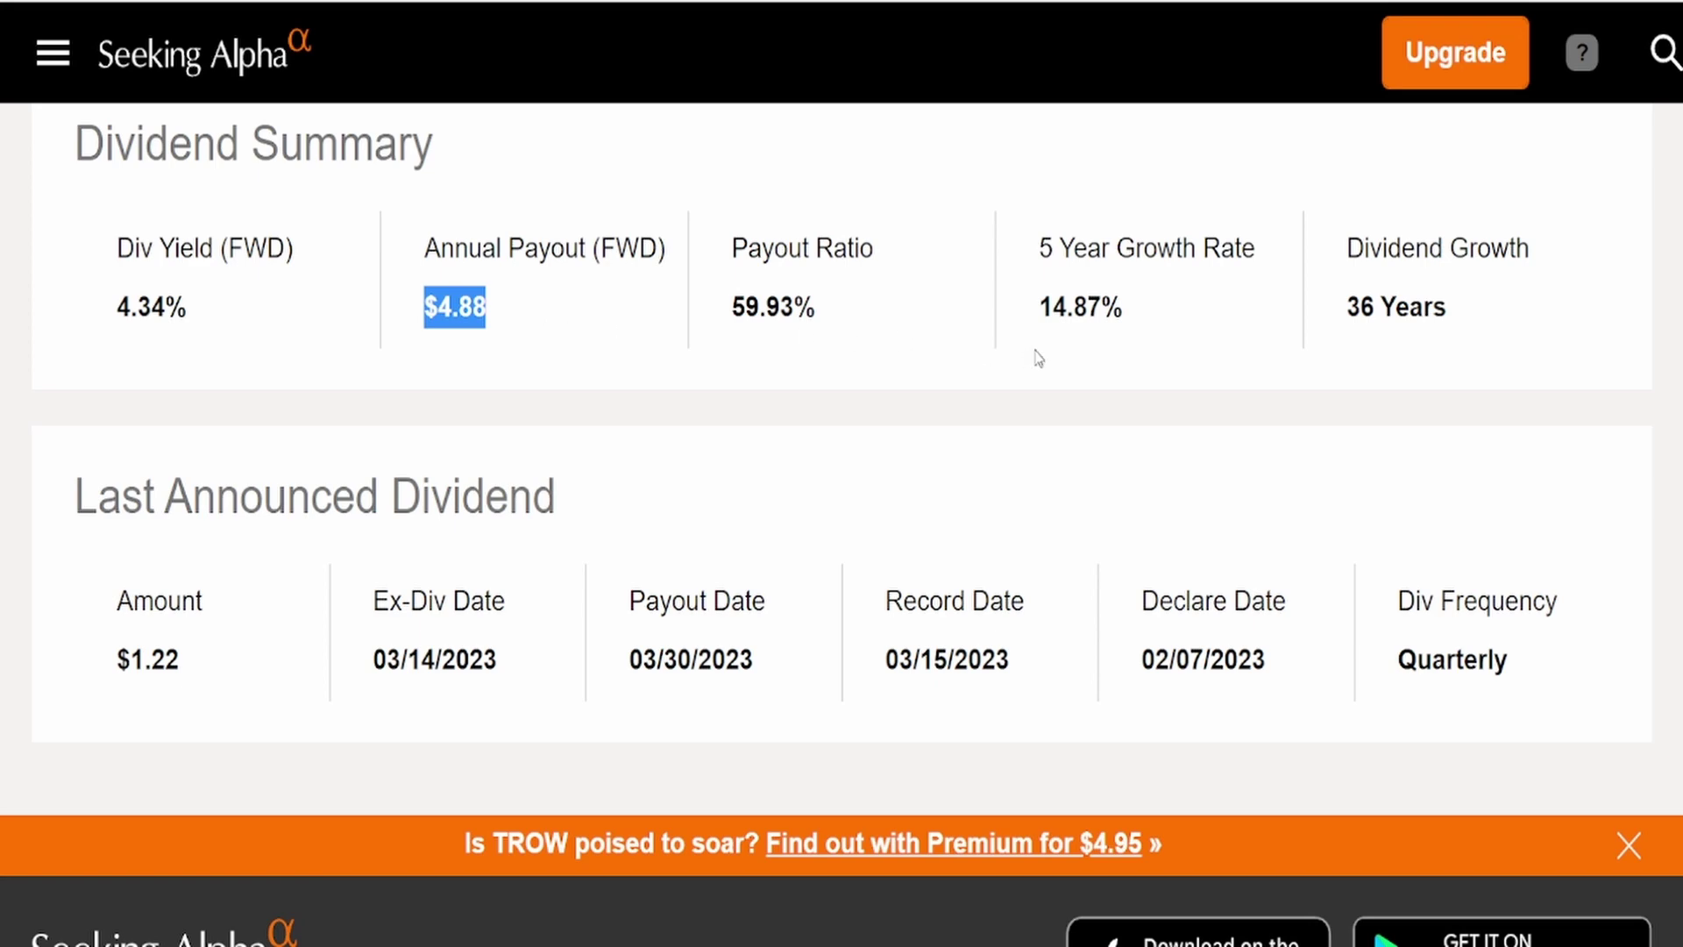
{"action": "left_click_drag", "start_coordinate": [1042, 309], "coordinate": [1194, 321]}
{"action": "left_click", "coordinate": [1179, 322]}
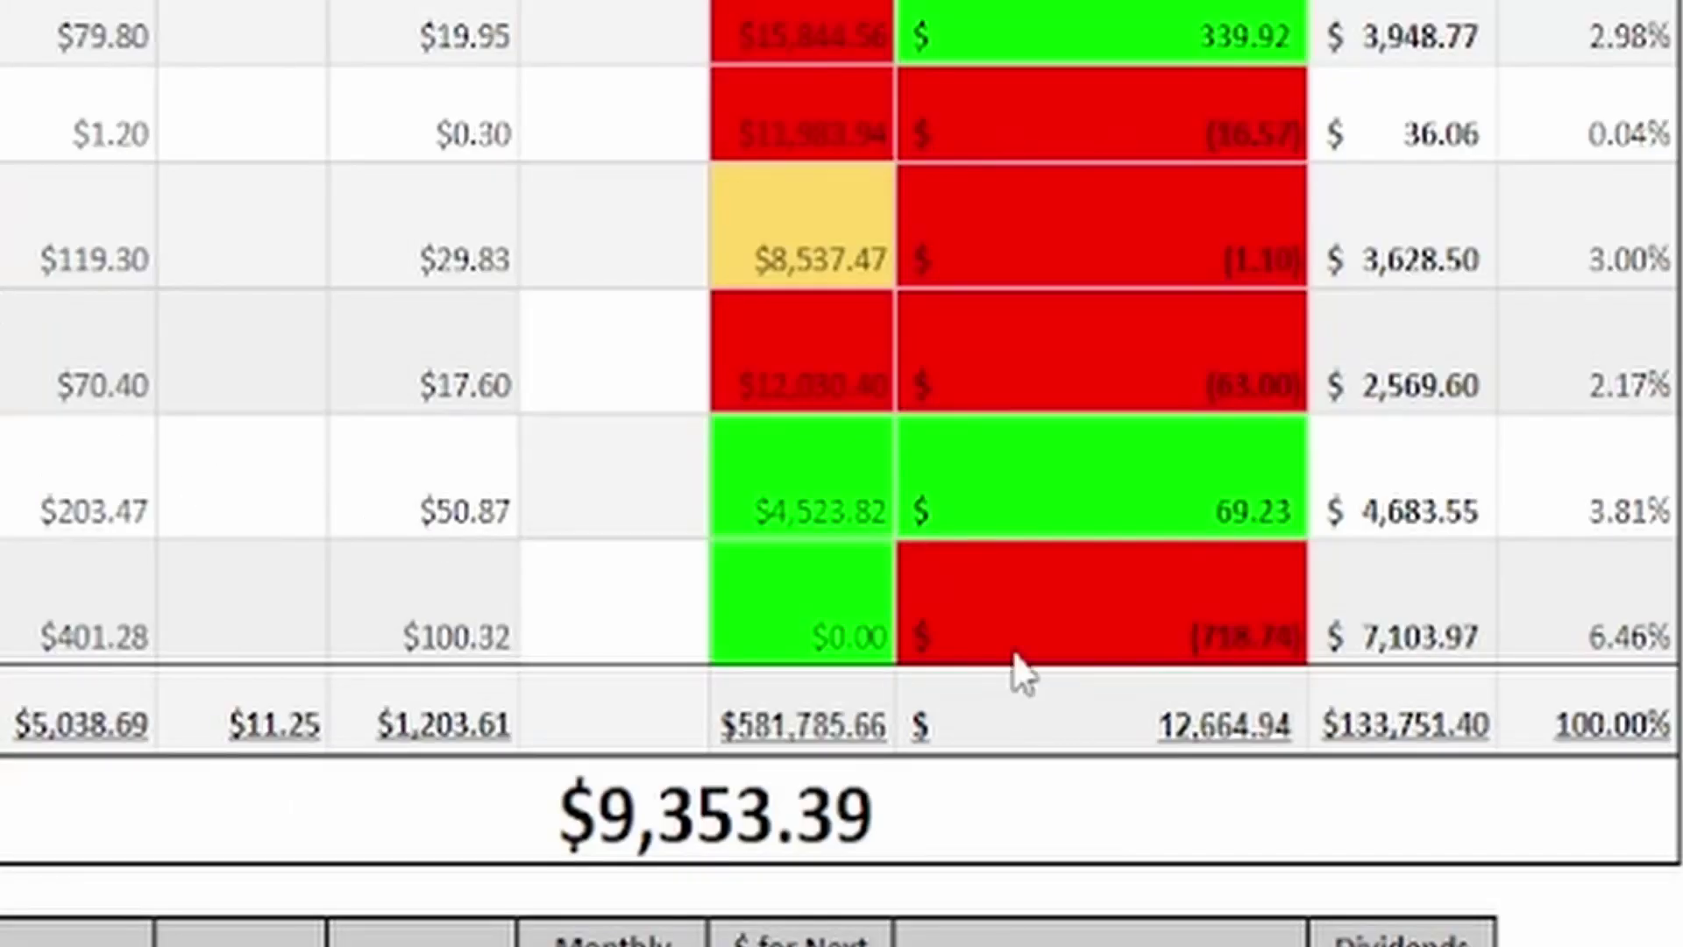
{"action": "left_click", "coordinate": [1039, 528]}
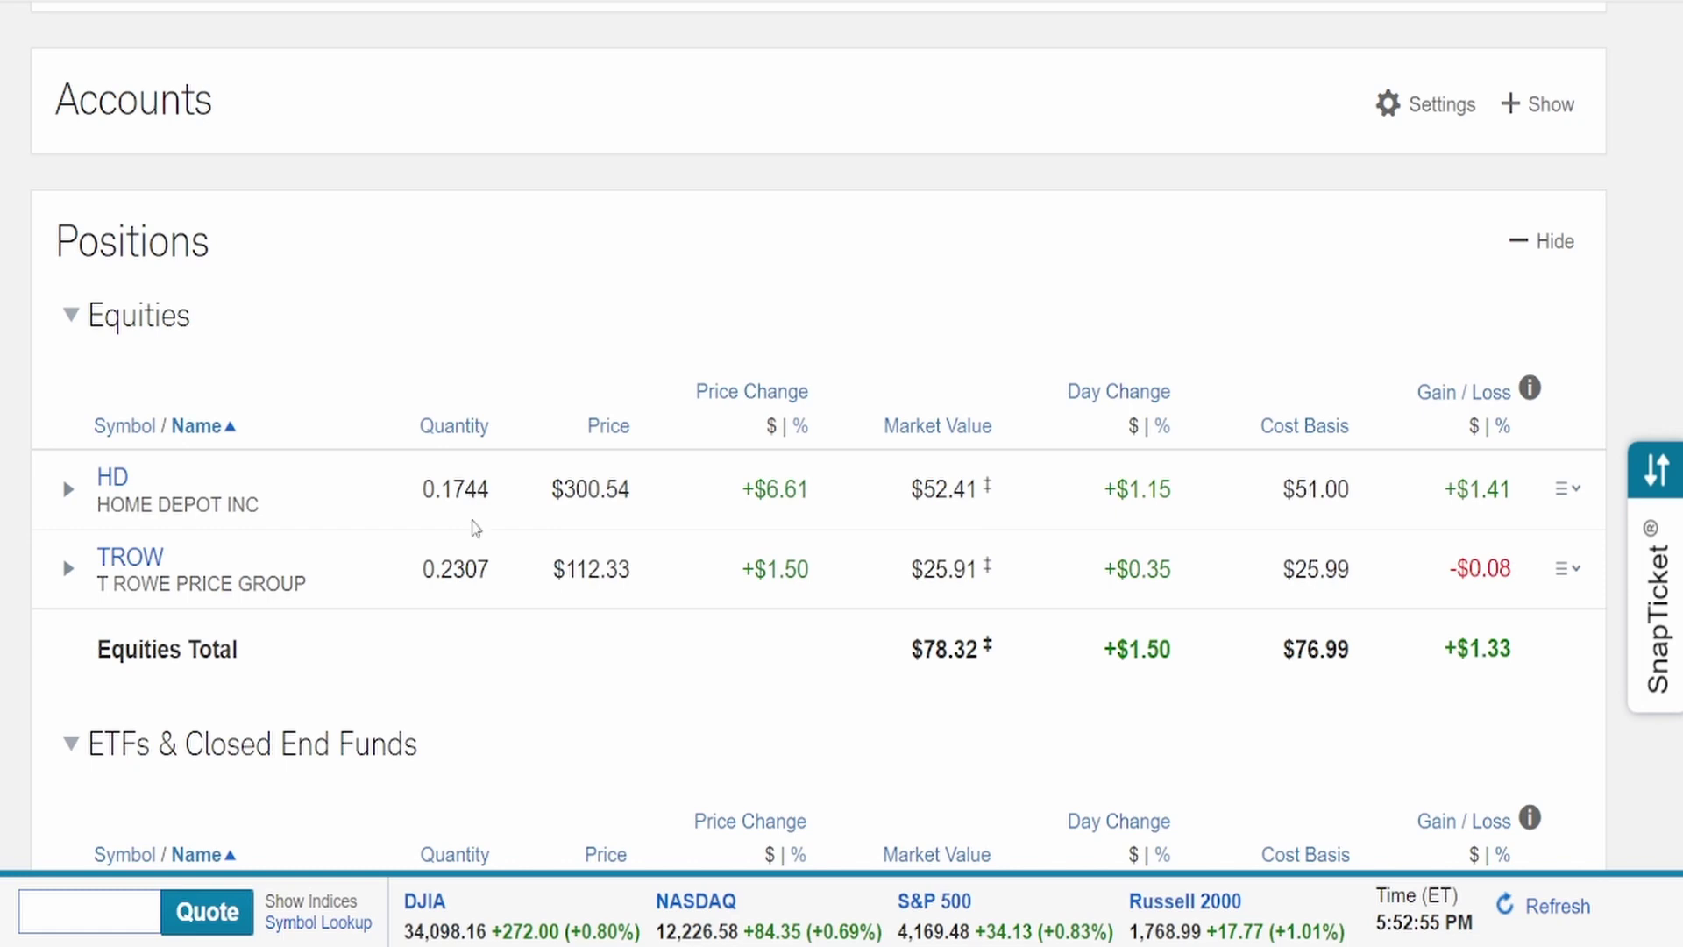
Check the share quantities held of HD and TROW in the Schwab equity positions
{"action": "left_click_drag", "start_coordinate": [422, 490], "coordinate": [517, 513]}
{"action": "left_click_drag", "start_coordinate": [424, 570], "coordinate": [481, 578]}
{"action": "left_click", "coordinate": [488, 593]}
{"action": "scroll", "coordinate": [643, 504], "scroll_direction": "down", "scroll_amount": 5}
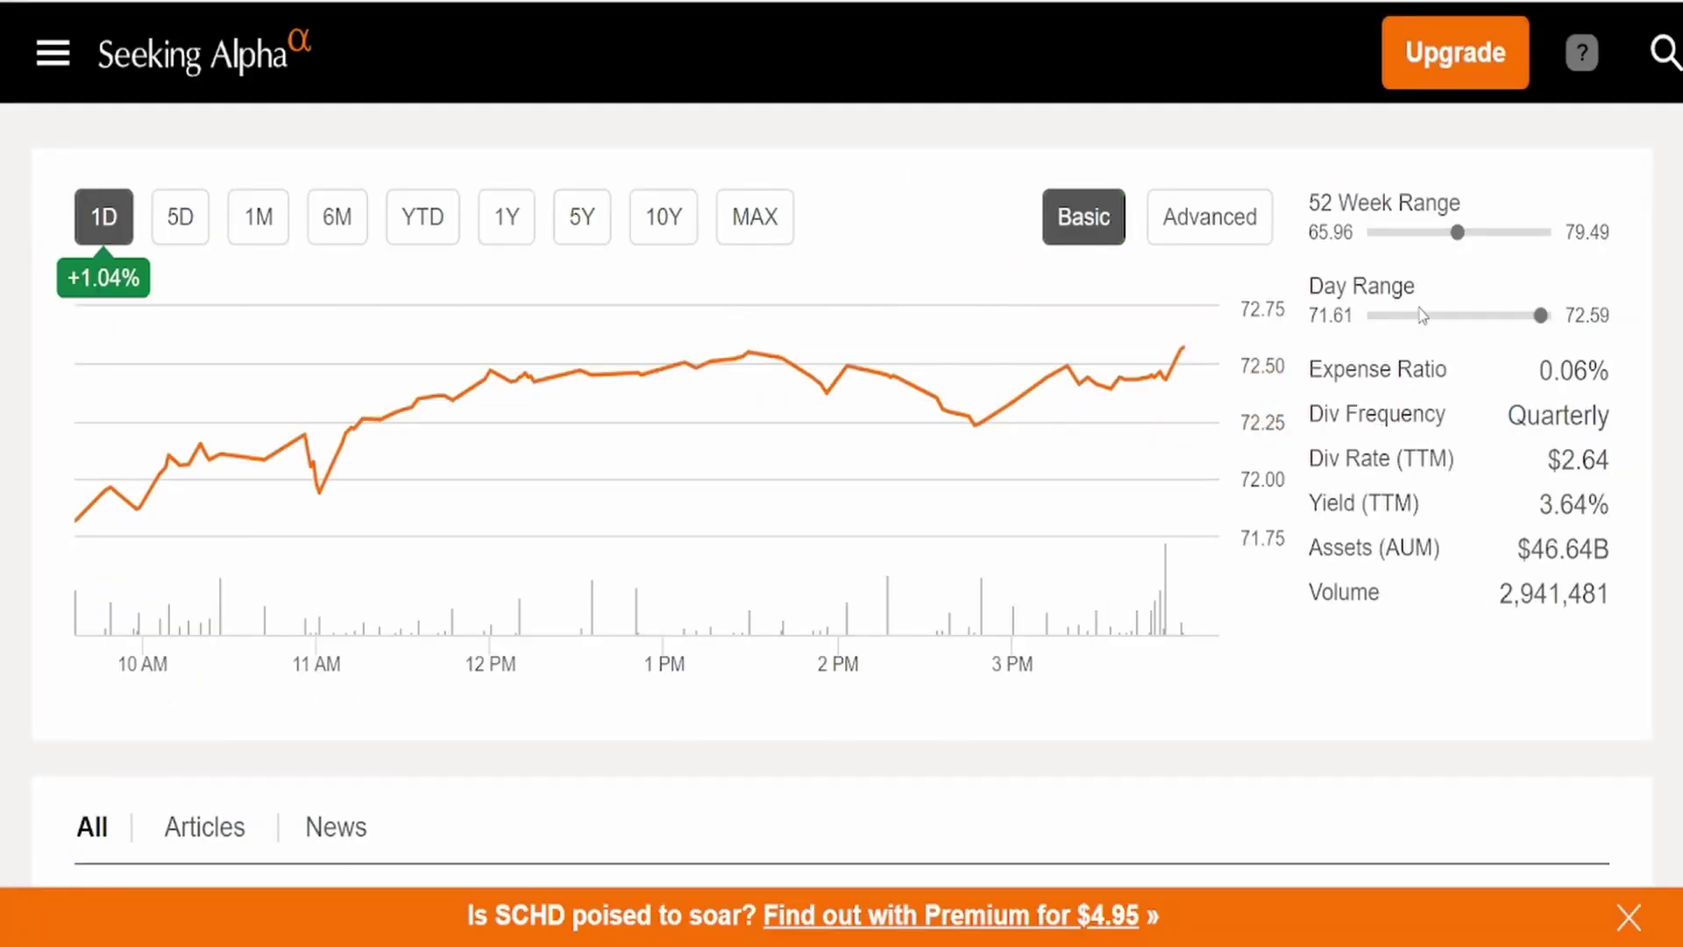
Review SCHD's six-month chart with its day and 52-week ranges on Seeking Alpha, and its gain/loss in the Schwab positions
{"action": "left_click", "coordinate": [351, 215]}
{"action": "left_click_drag", "start_coordinate": [1308, 317], "coordinate": [1349, 323]}
{"action": "left_click", "coordinate": [1349, 324]}
{"action": "left_click_drag", "start_coordinate": [1566, 226], "coordinate": [1620, 248]}
{"action": "left_click", "coordinate": [1604, 253]}
{"action": "left_click_drag", "start_coordinate": [1317, 230], "coordinate": [1342, 237]}
{"action": "left_click", "coordinate": [1343, 236]}
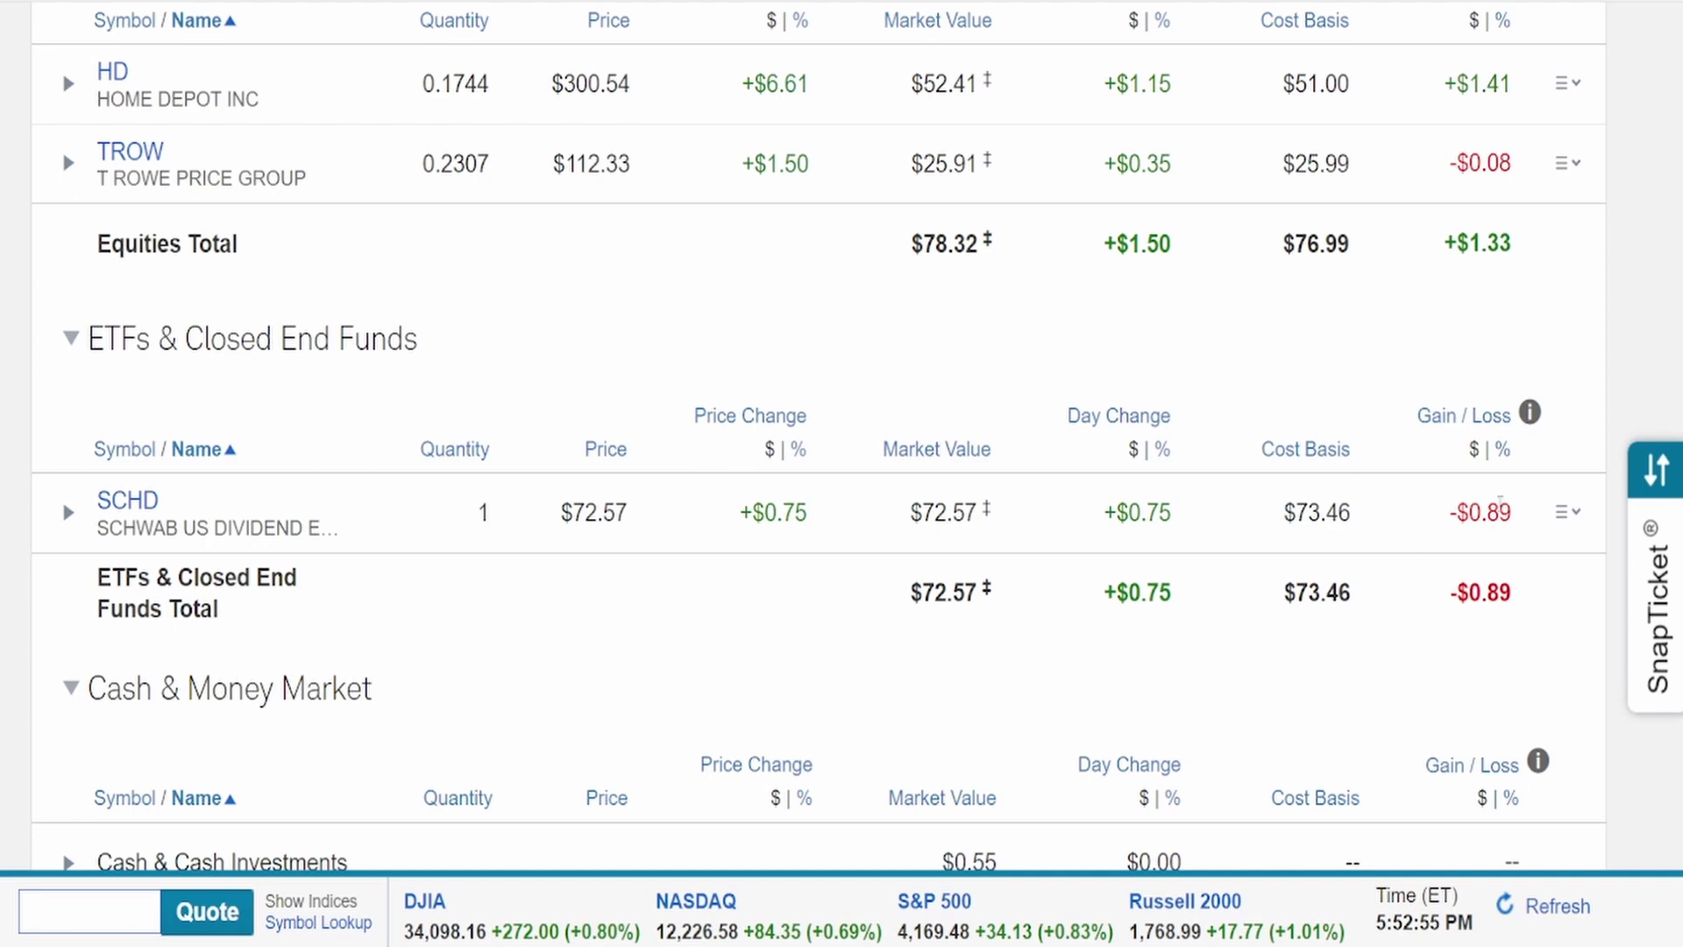
{"action": "mouse_move", "coordinate": [1495, 508]}
{"action": "left_click_drag", "start_coordinate": [1457, 512], "coordinate": [1512, 513]}
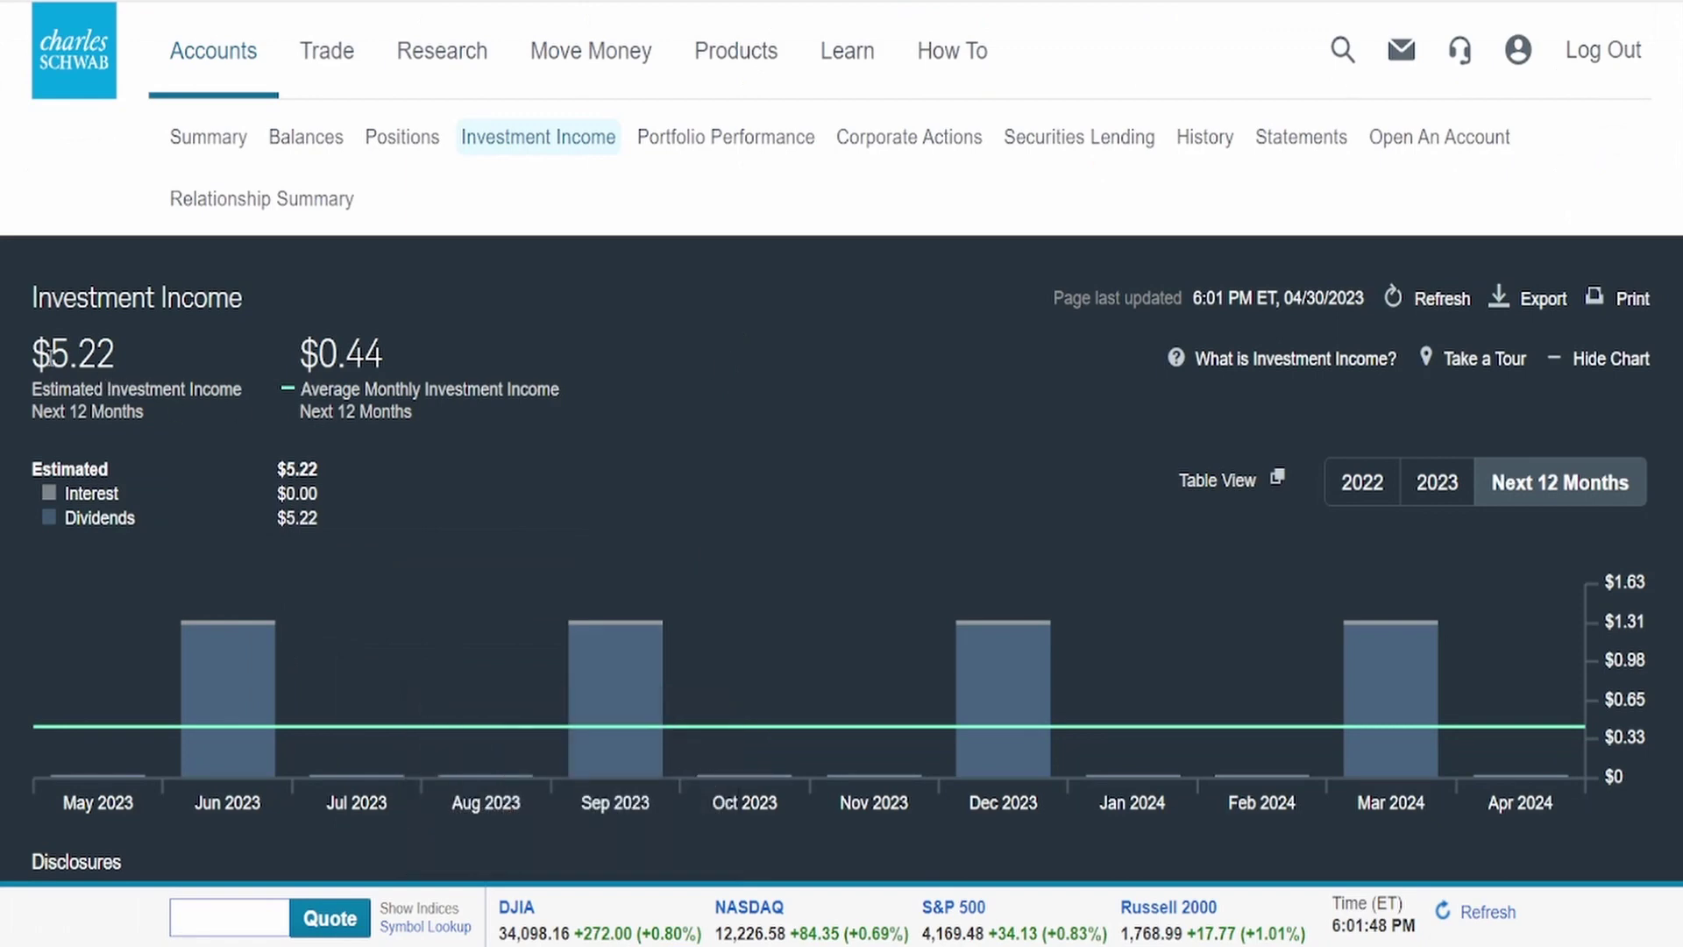
Examine the estimated annual and average monthly investment income, comparing the Next 12 Months view with 2023
{"action": "left_click_drag", "start_coordinate": [50, 355], "coordinate": [117, 364]}
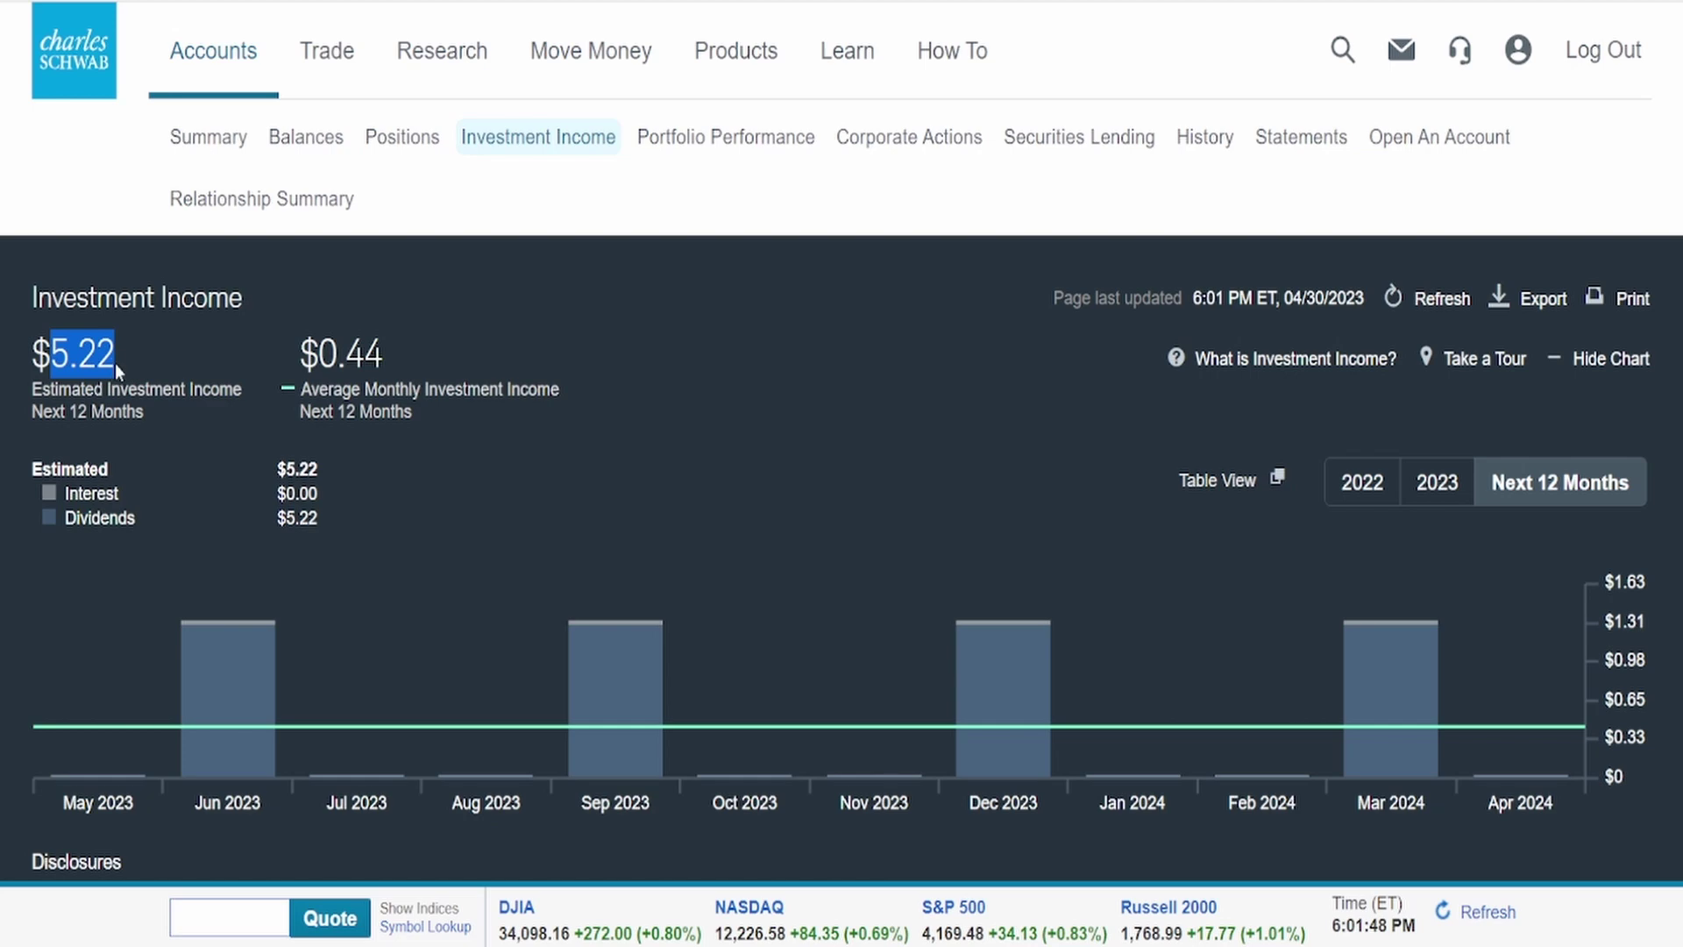
{"action": "left_click_drag", "start_coordinate": [318, 355], "coordinate": [384, 361]}
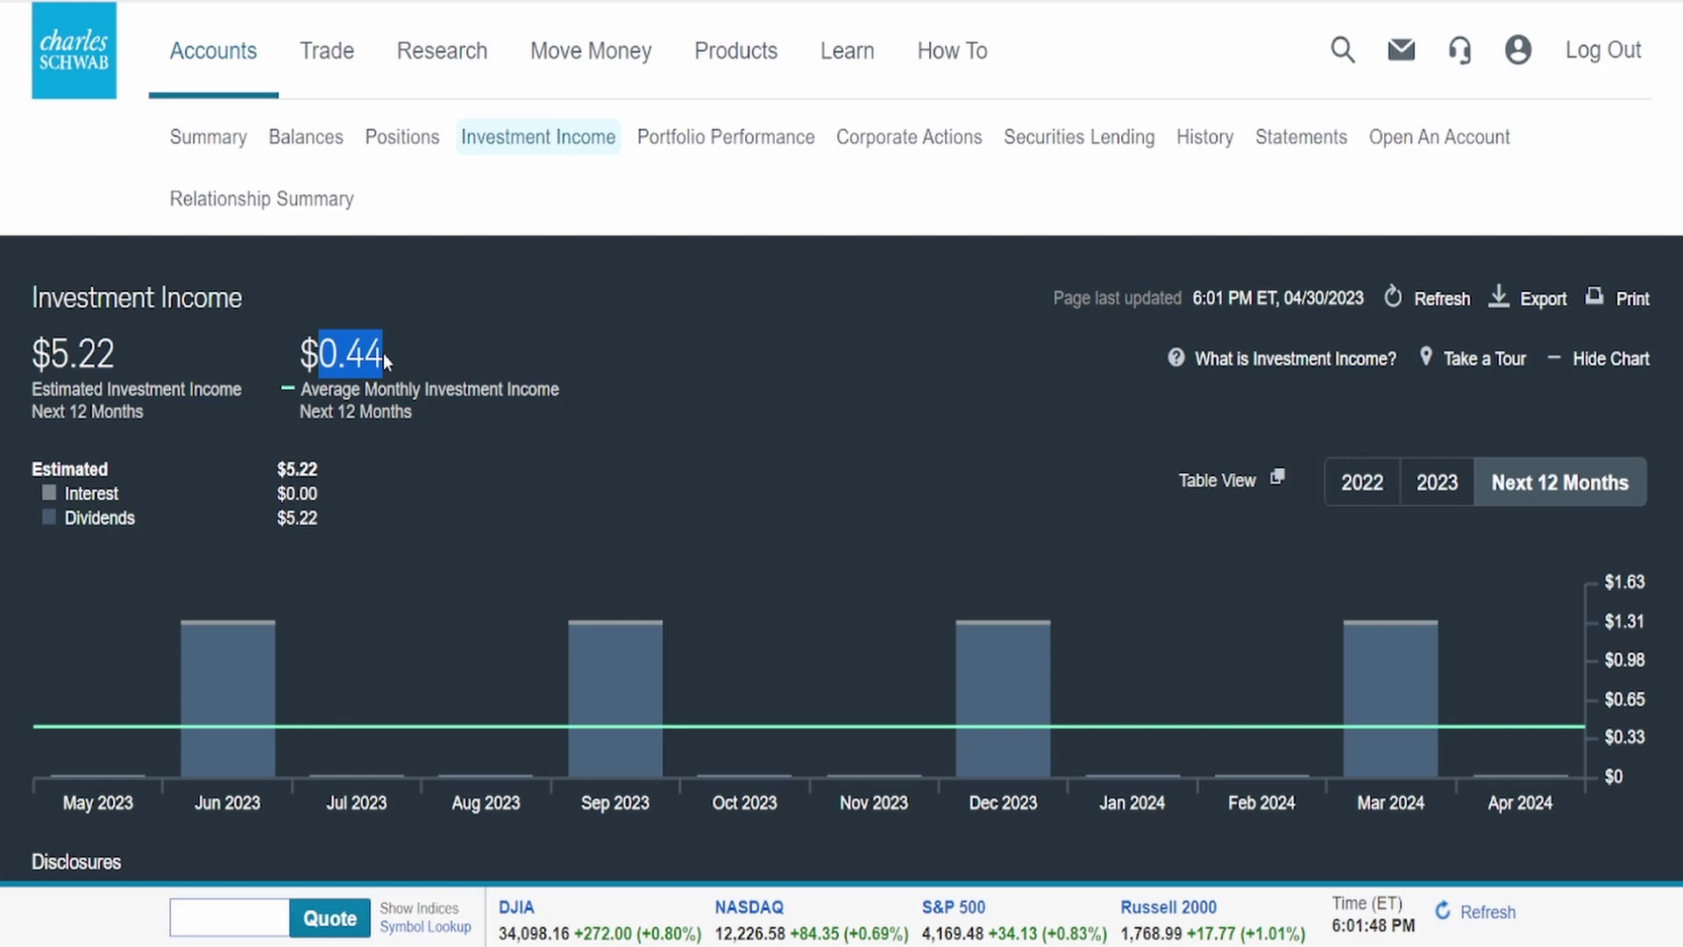
{"action": "mouse_move", "coordinate": [219, 697]}
{"action": "left_click", "coordinate": [1438, 484]}
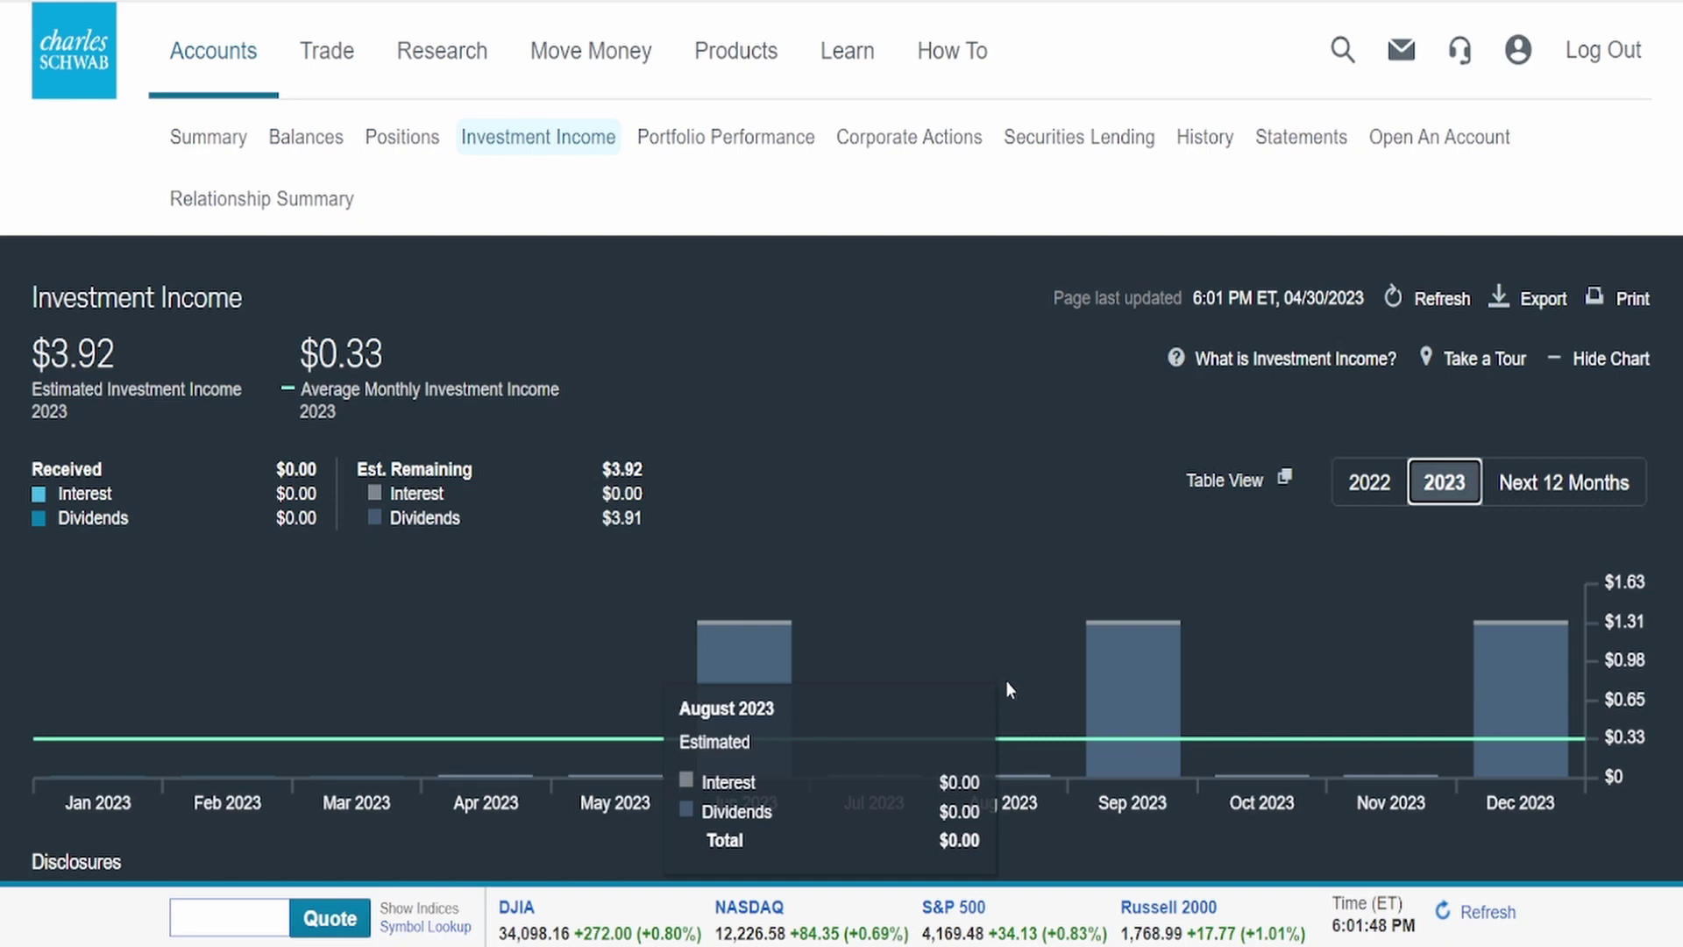
{"action": "left_click", "coordinate": [1617, 482]}
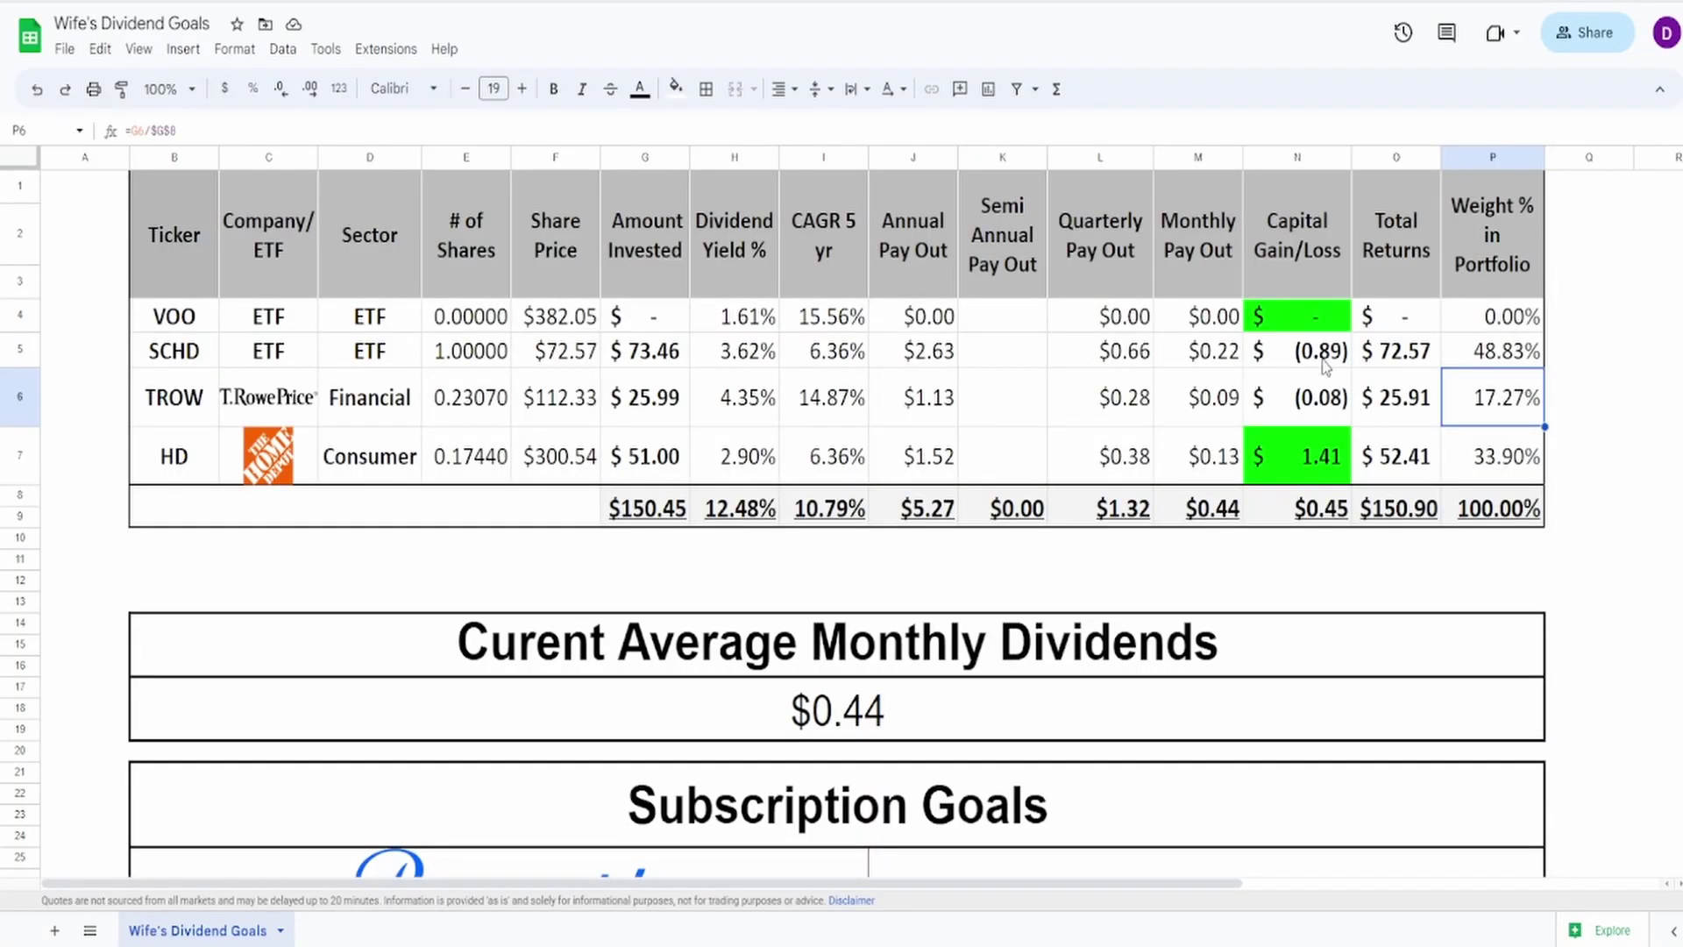
In the Wife's Dividend Goals spreadsheet, review the capital gain/loss of SCHD and TROW and the quarterly payouts of SCHD, TROW and HD
{"action": "left_click_drag", "start_coordinate": [1327, 368], "coordinate": [1332, 396]}
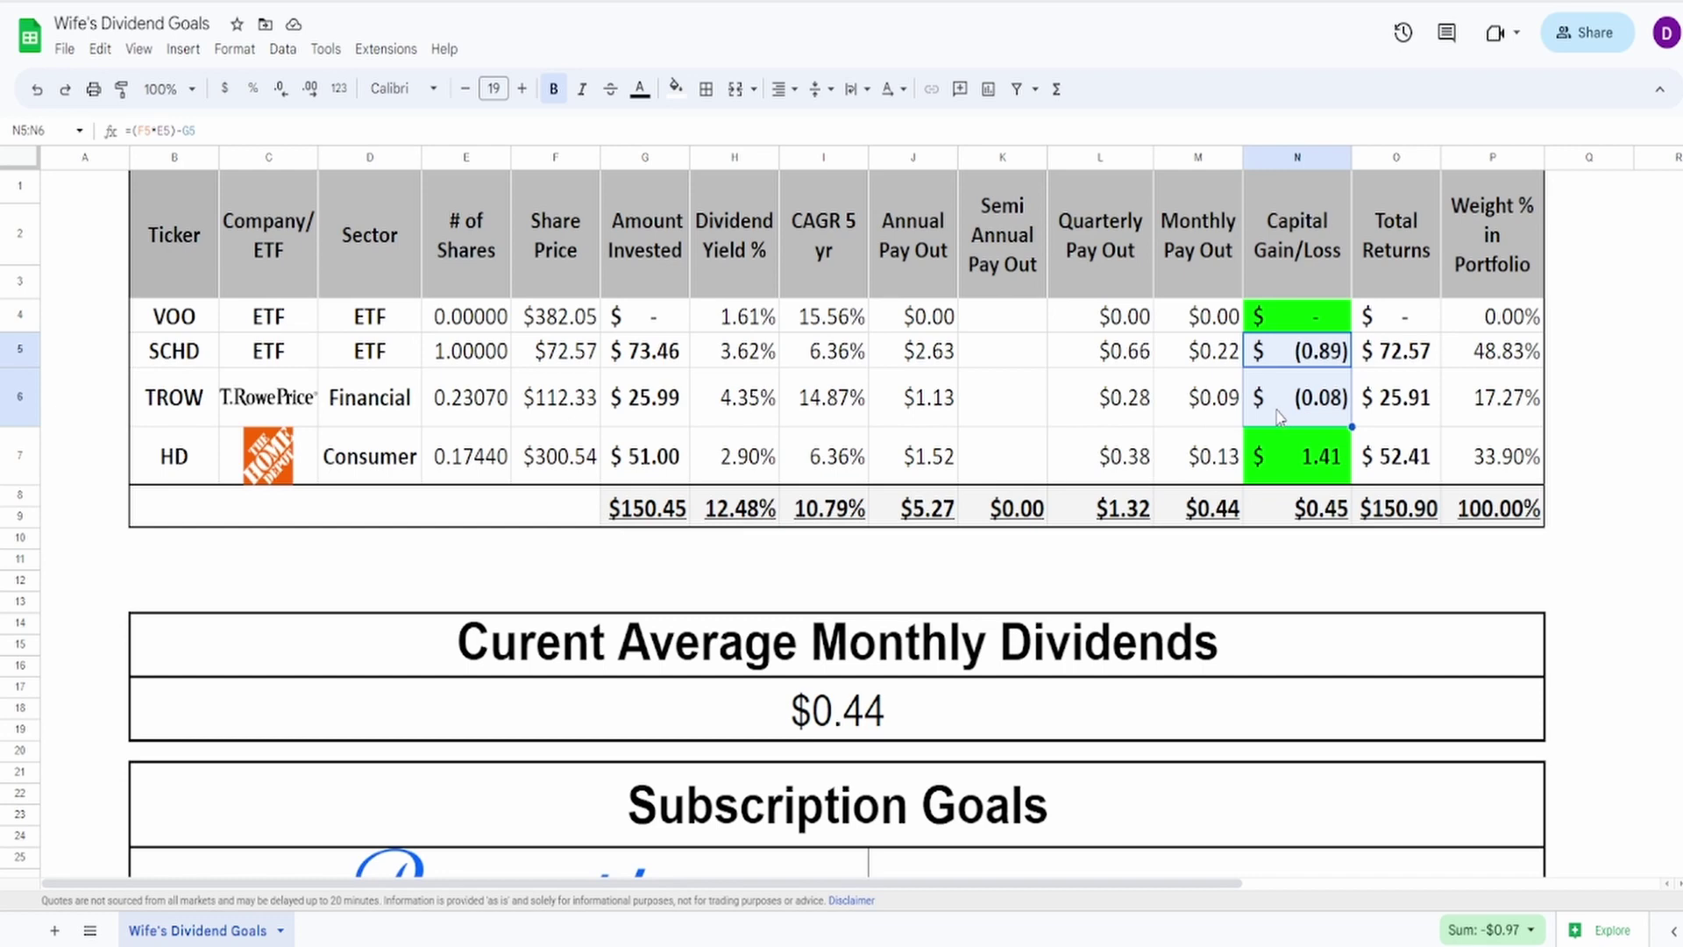
{"action": "left_click_drag", "start_coordinate": [789, 359], "coordinate": [1239, 357]}
{"action": "left_click", "coordinate": [1106, 362]}
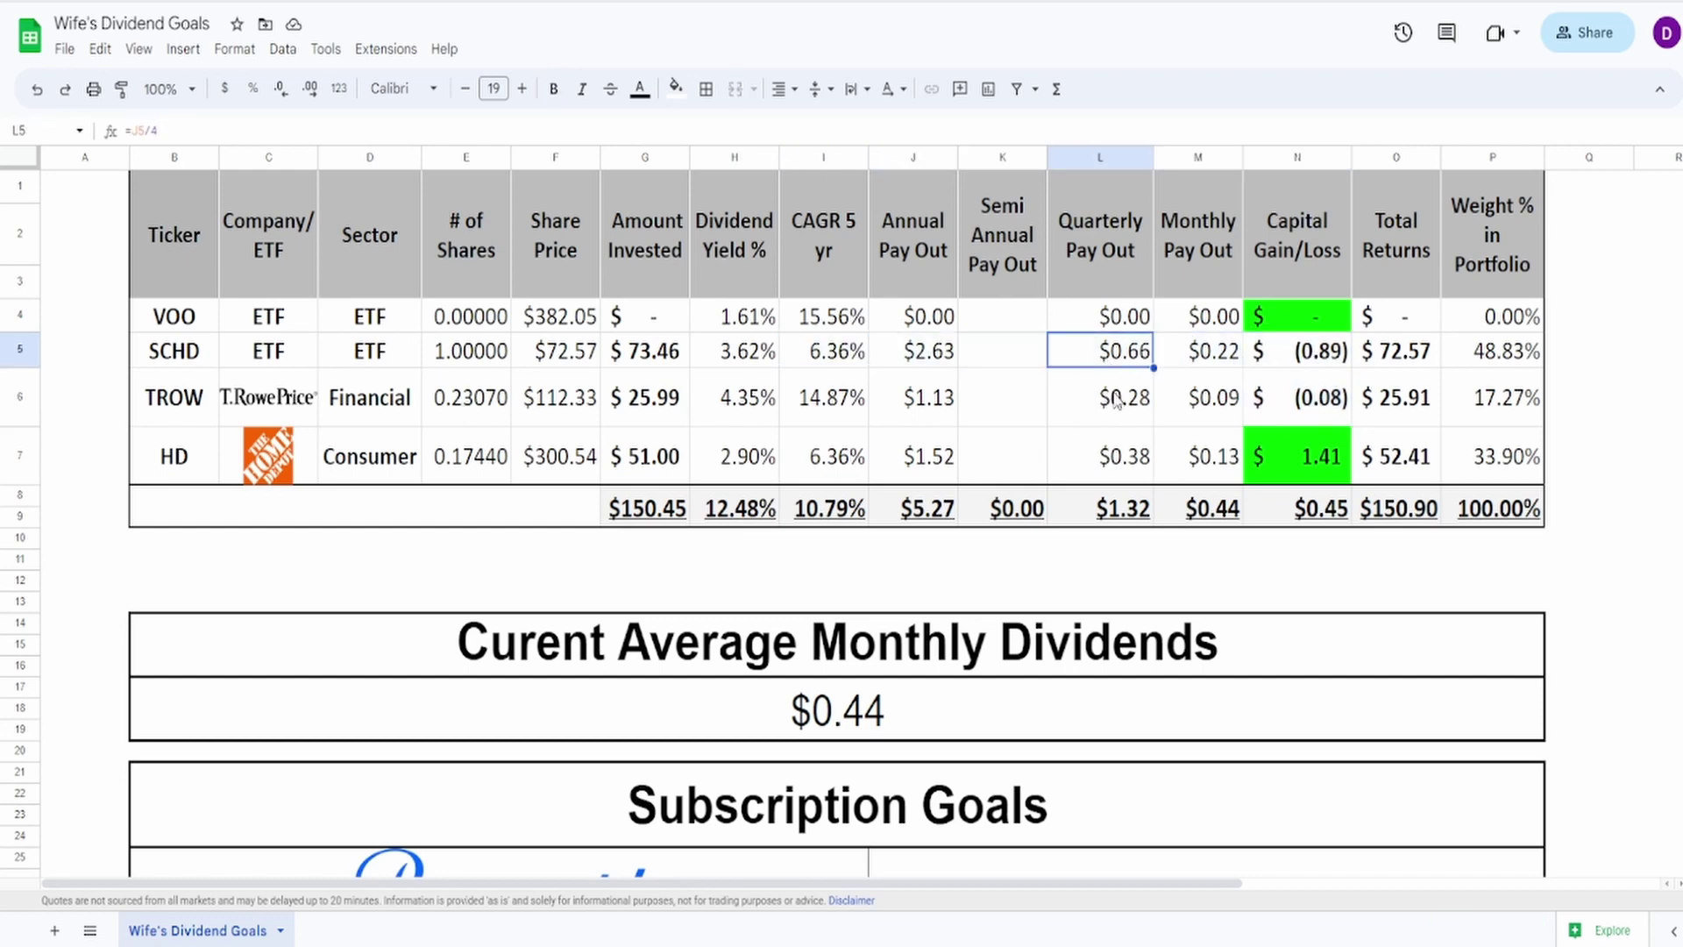
{"action": "left_click", "coordinate": [1087, 443]}
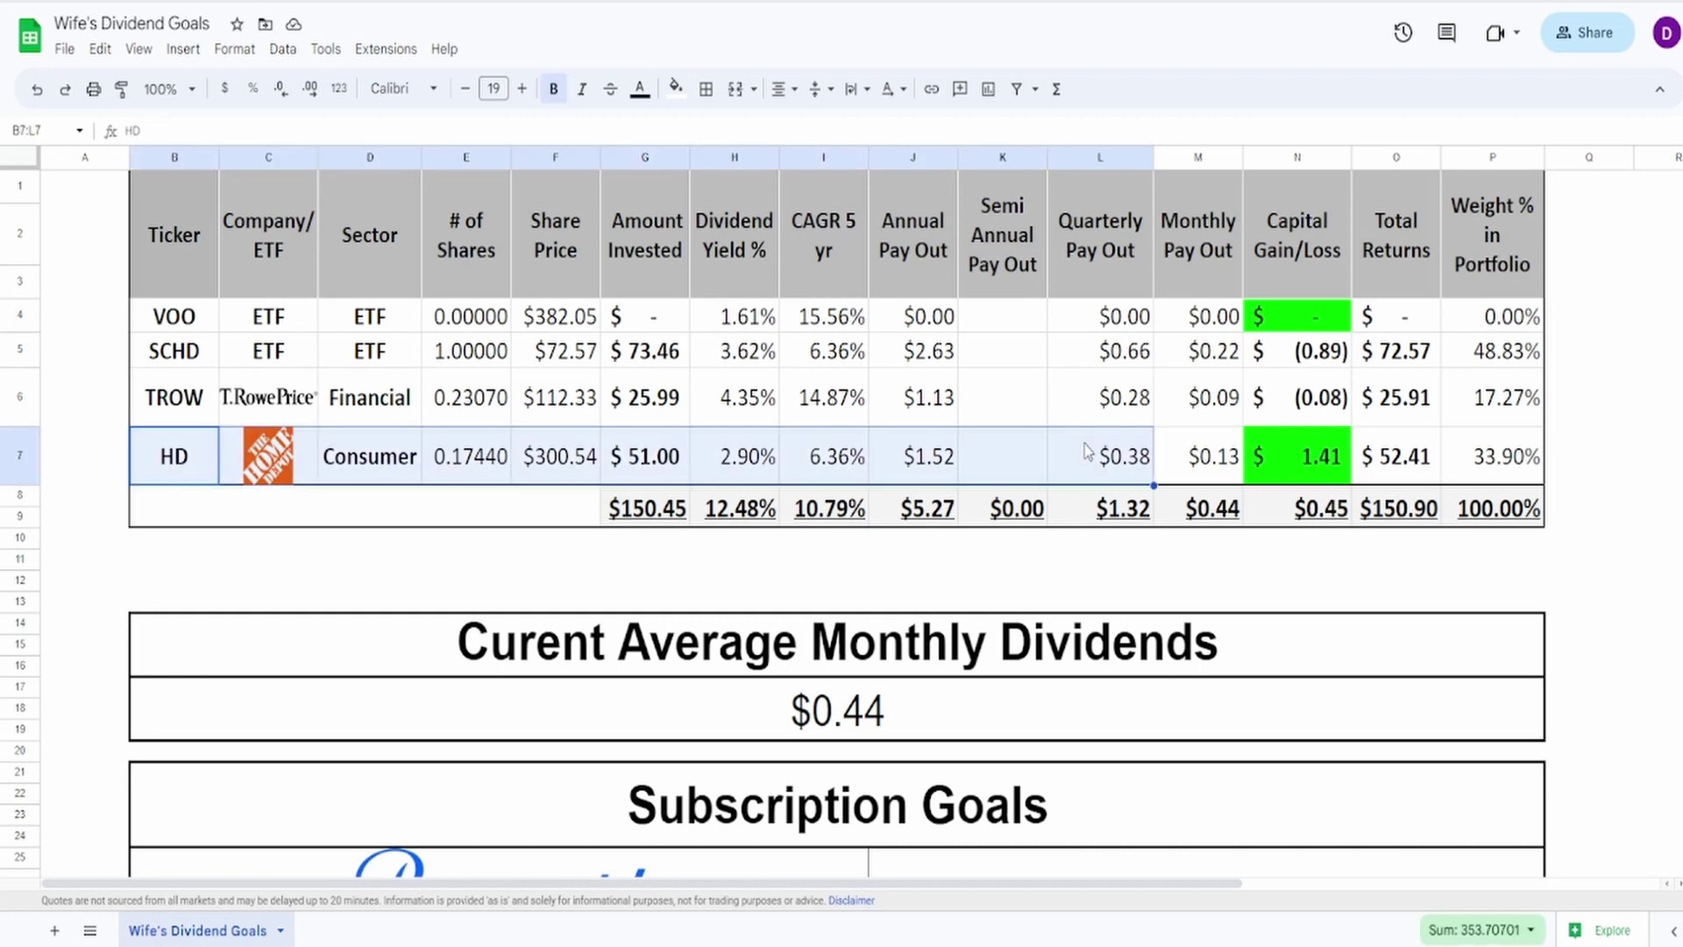
{"action": "left_click", "coordinate": [1141, 469]}
{"action": "left_click", "coordinate": [1131, 400]}
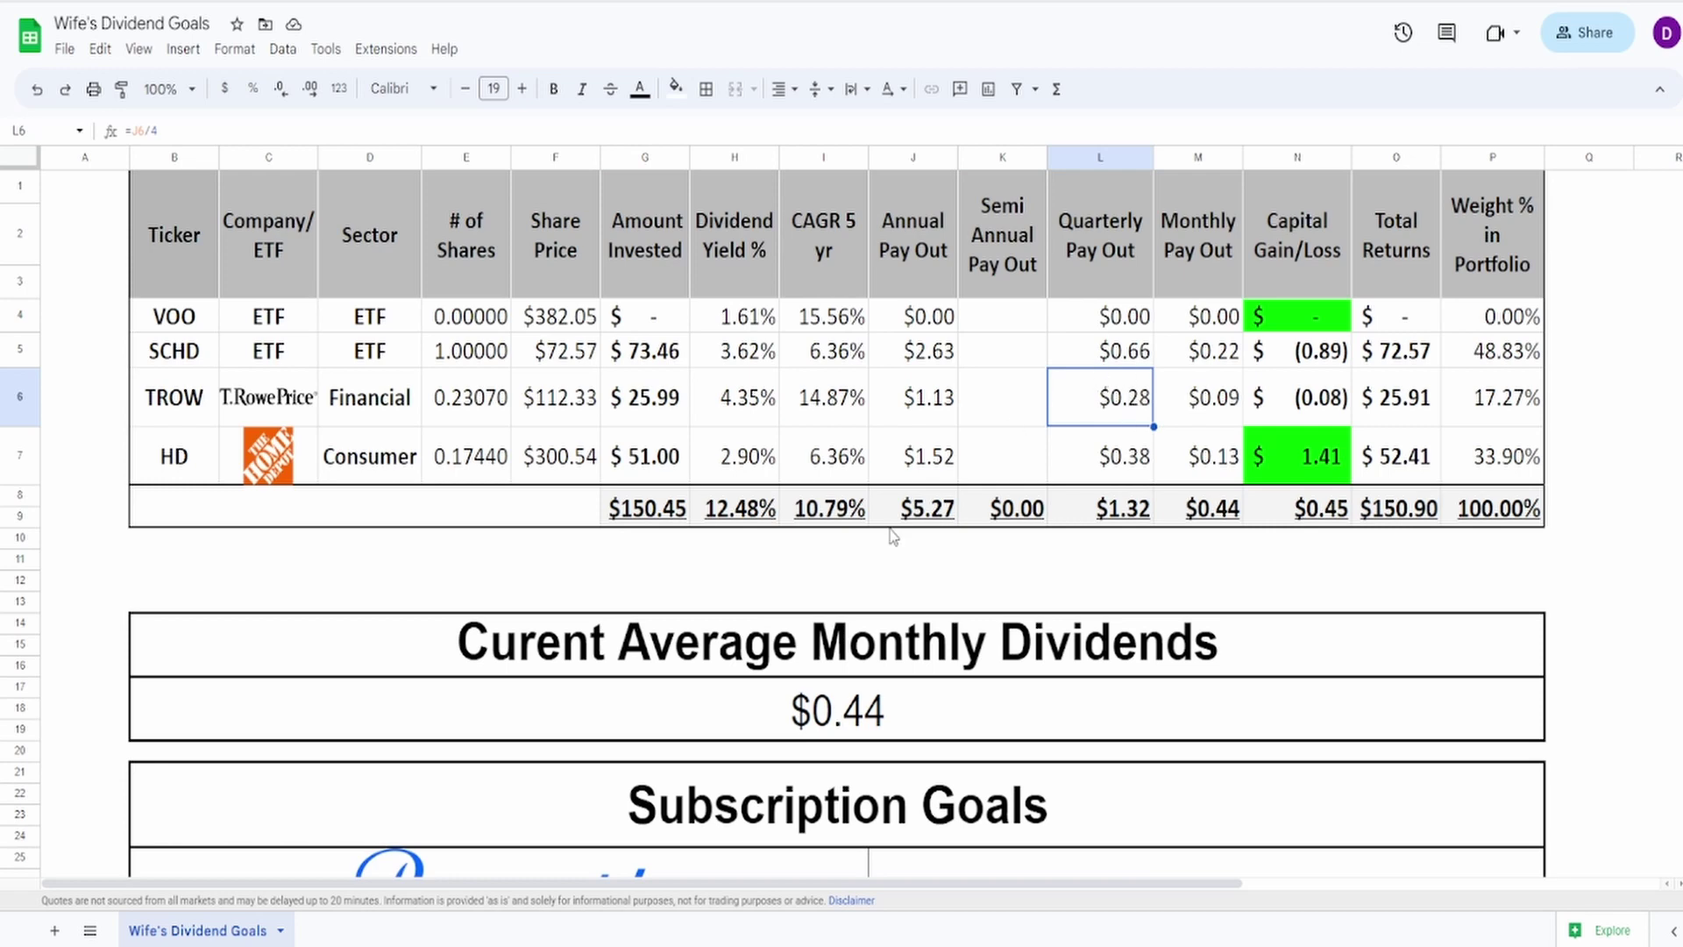
Compare the current average monthly dividends with the subscription goals for Paramount+, discovery+ and Netflix
{"action": "scroll", "coordinate": [922, 550], "scroll_direction": "down", "scroll_amount": 5}
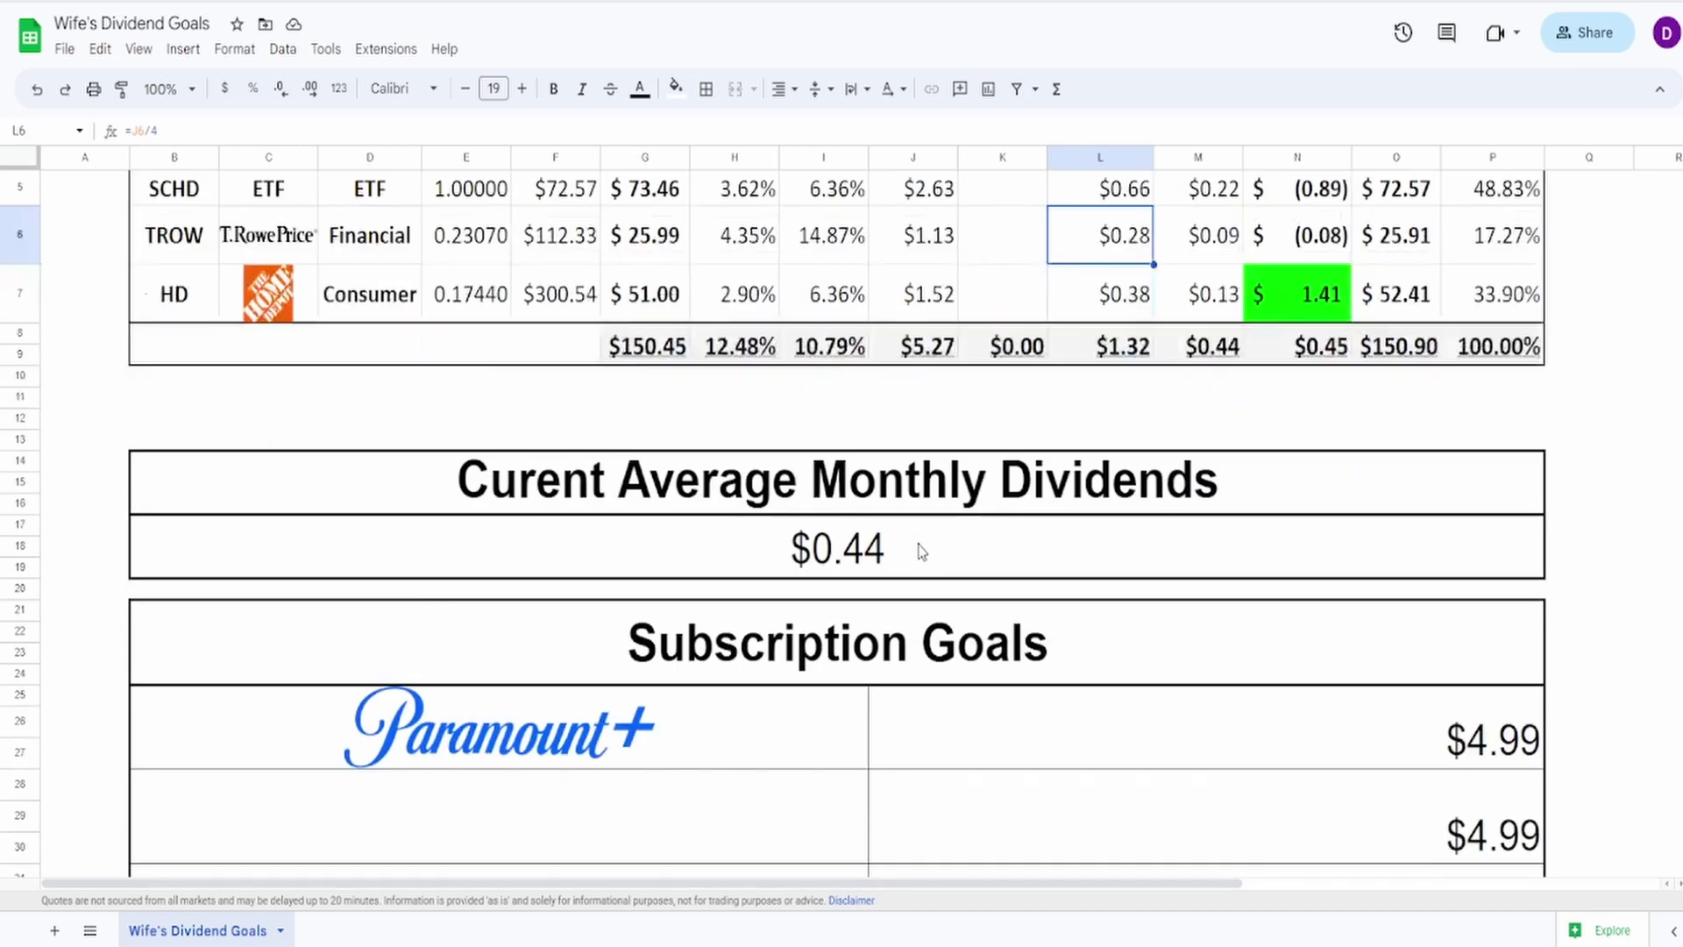
{"action": "left_click", "coordinate": [829, 263]}
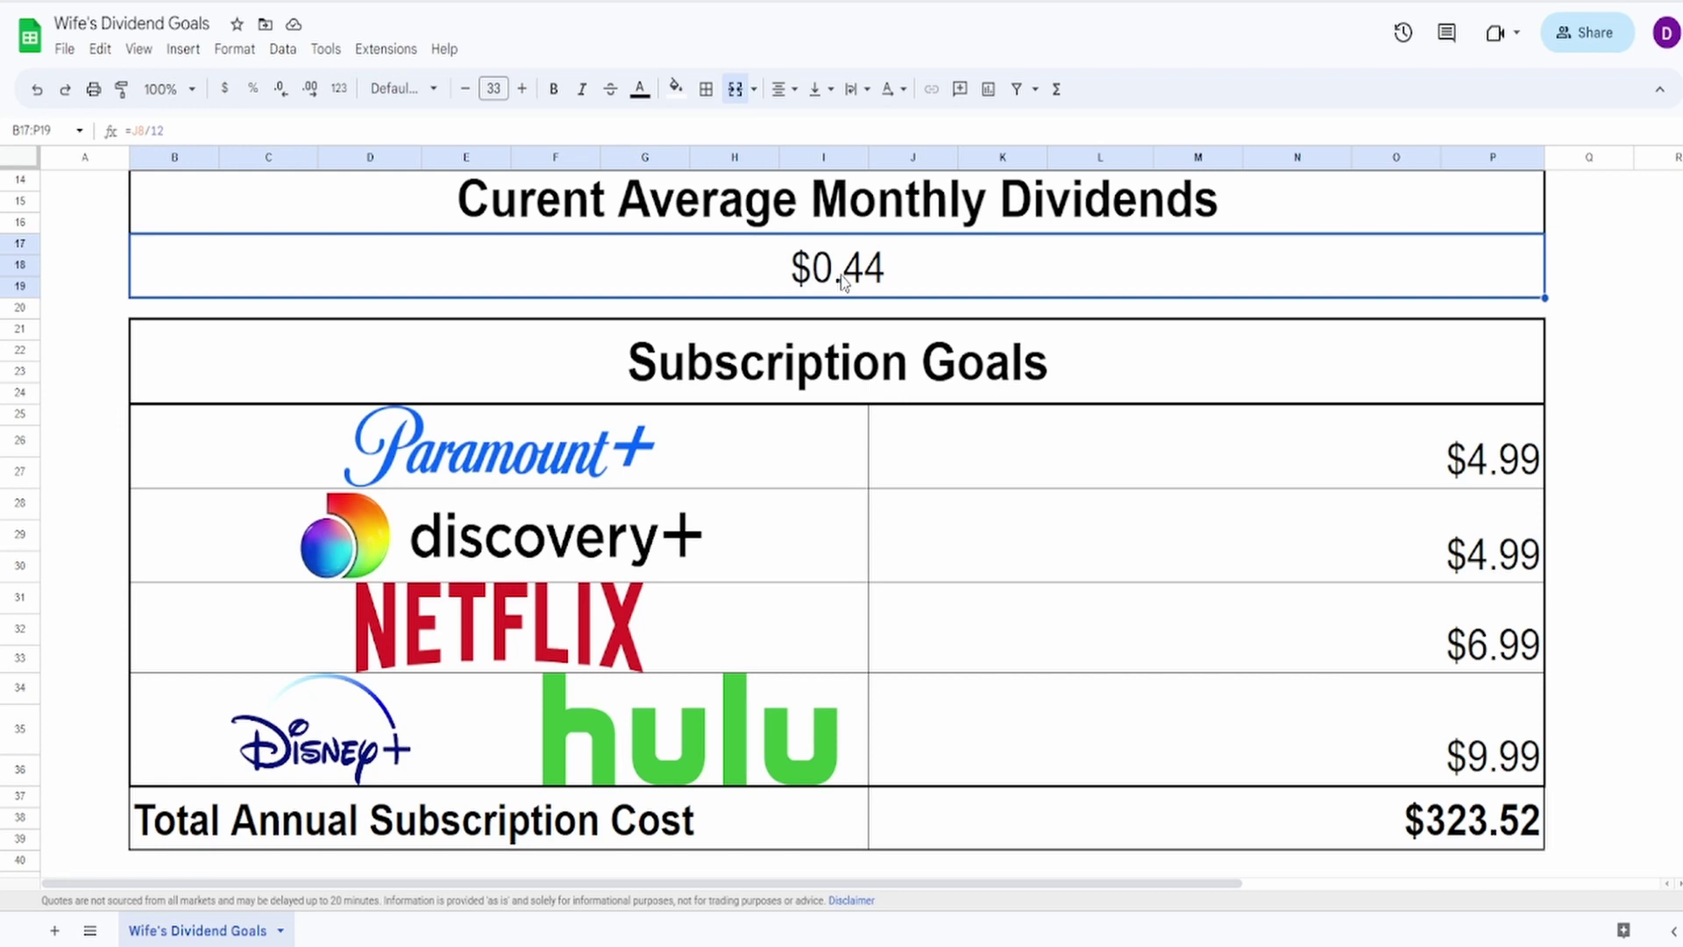
{"action": "left_click", "coordinate": [1004, 460]}
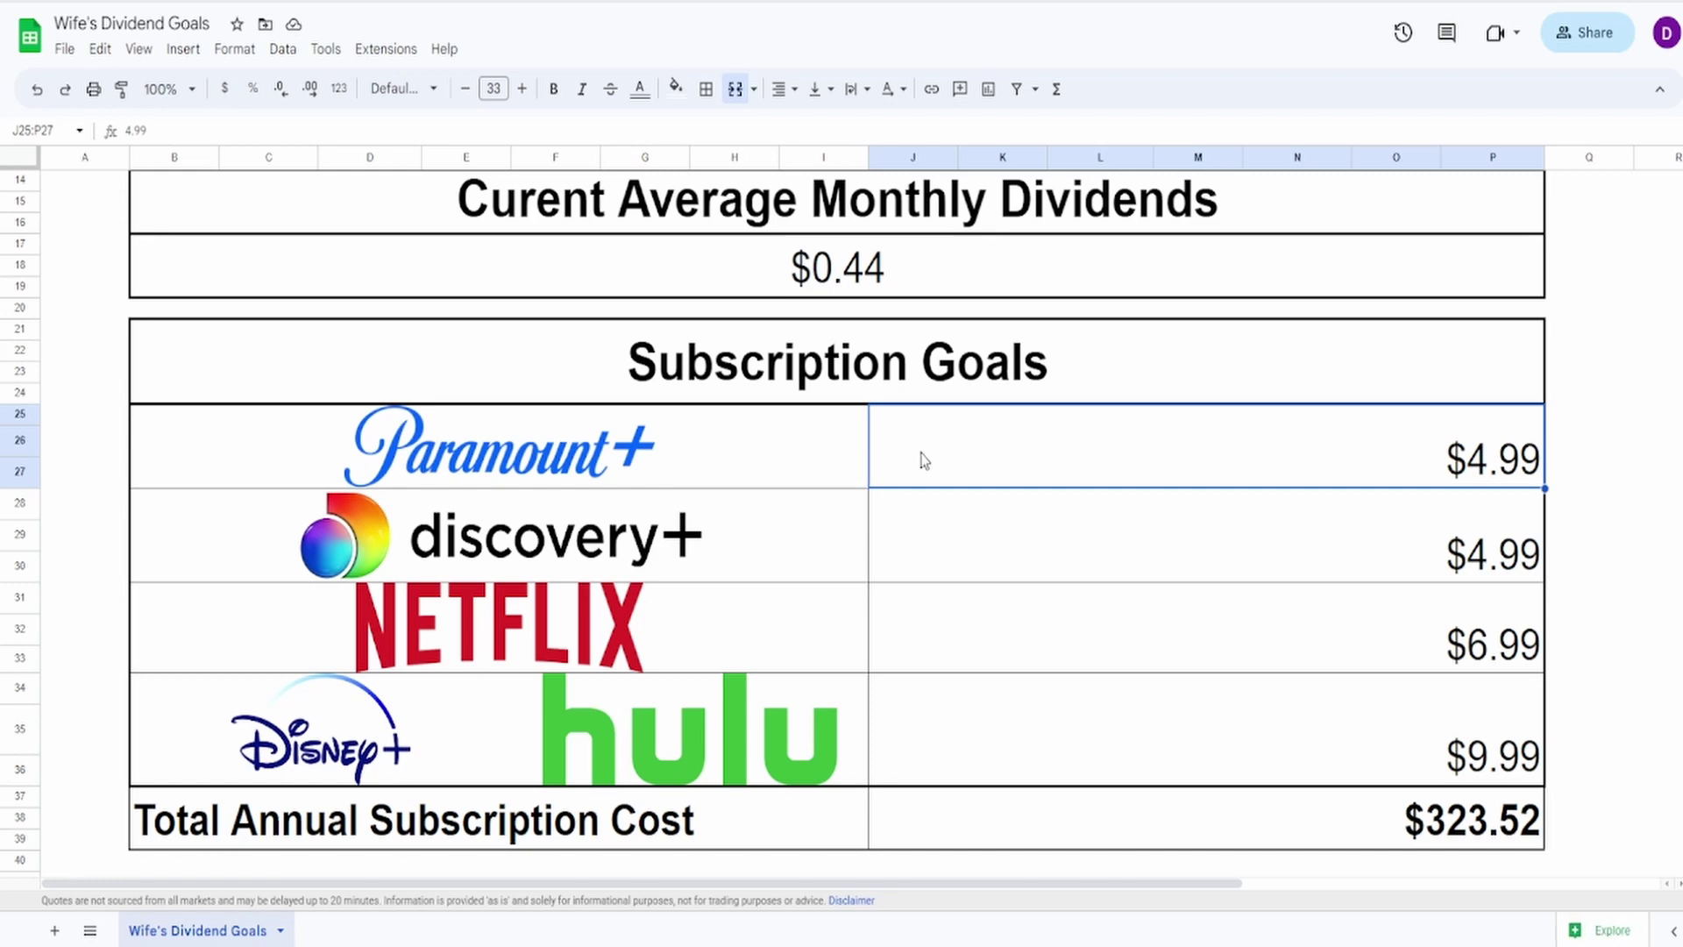
{"action": "left_click_drag", "start_coordinate": [715, 471], "coordinate": [996, 470]}
{"action": "left_click_drag", "start_coordinate": [721, 556], "coordinate": [1101, 601]}
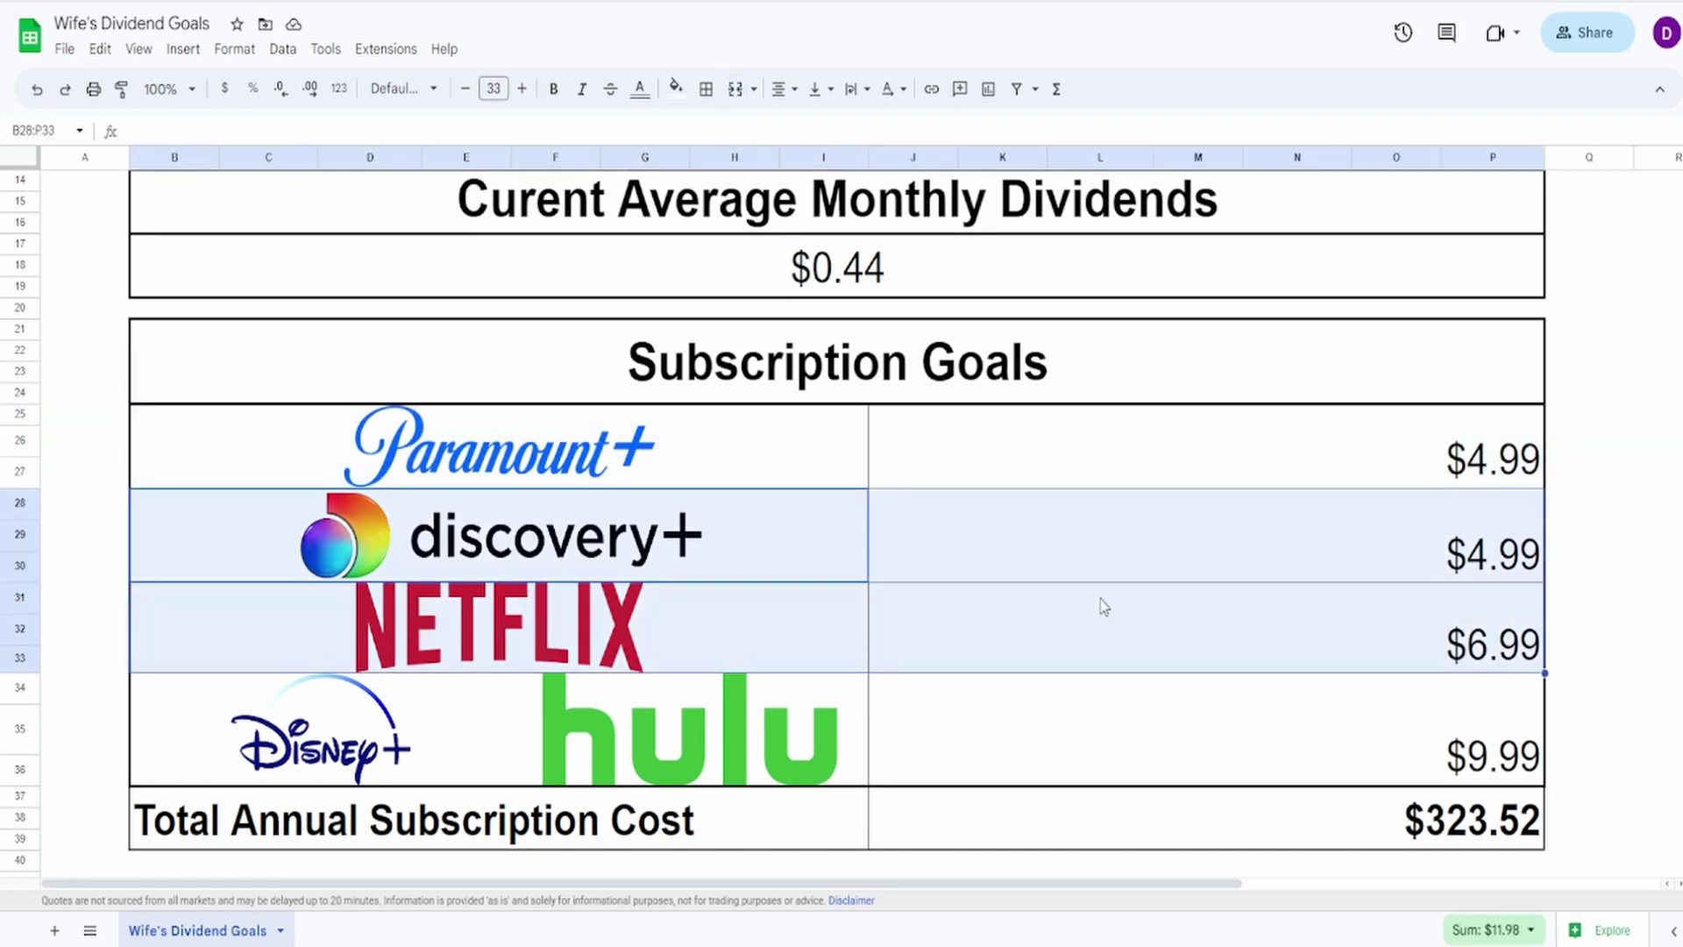
{"action": "left_click", "coordinate": [1116, 544]}
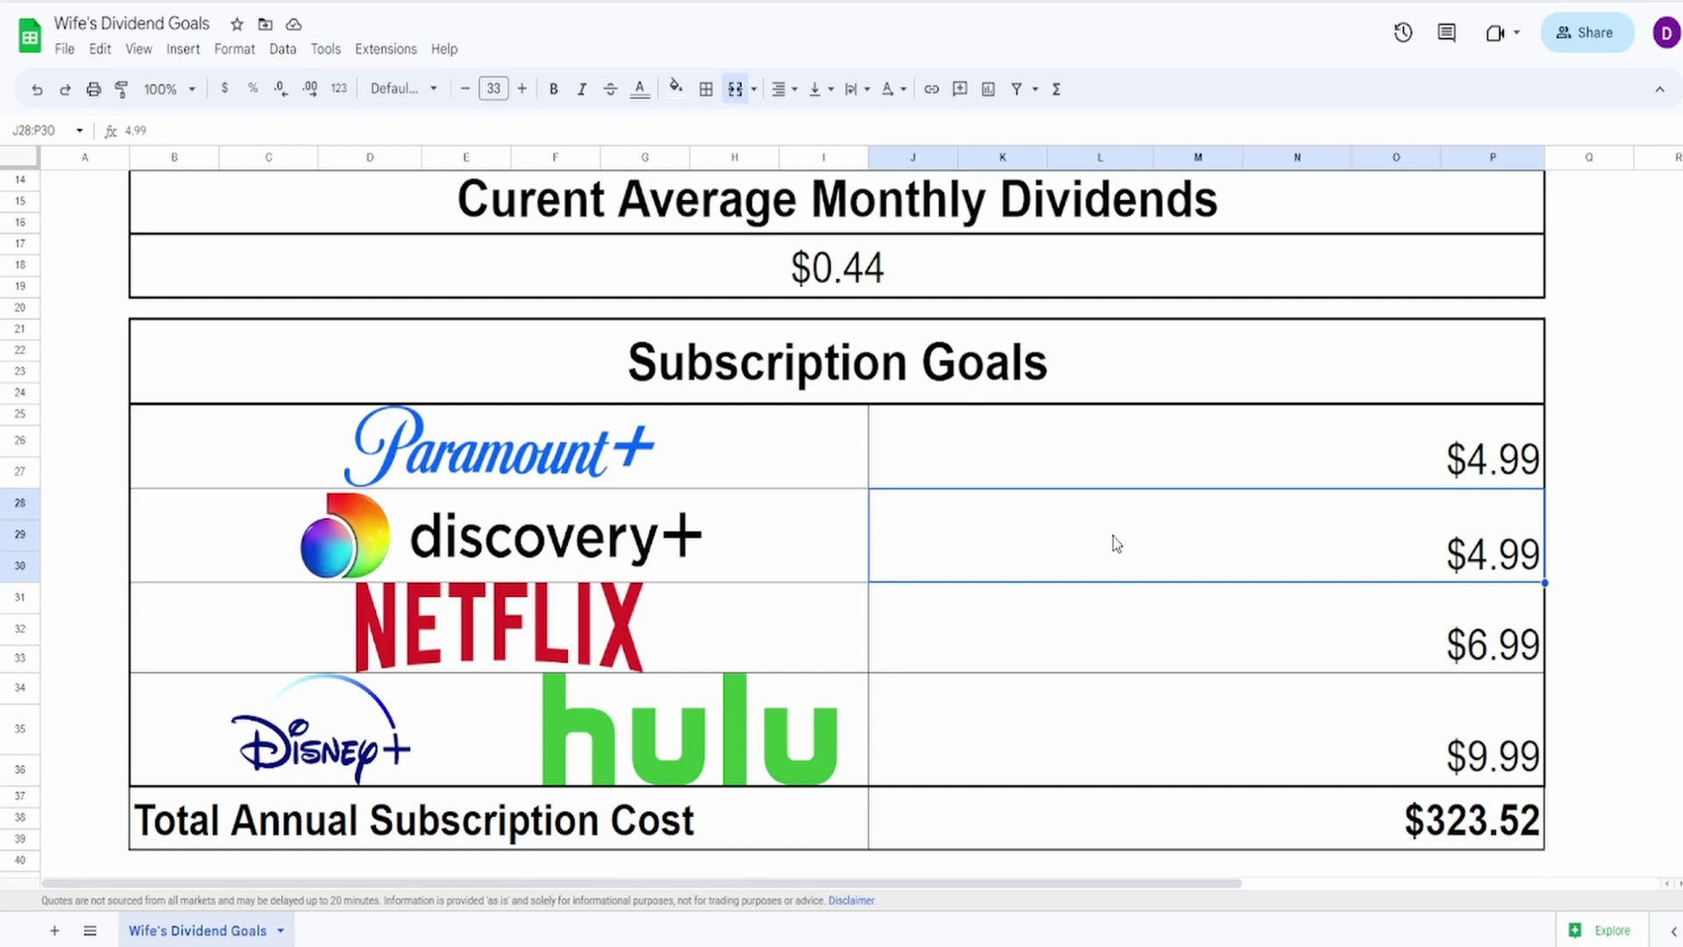